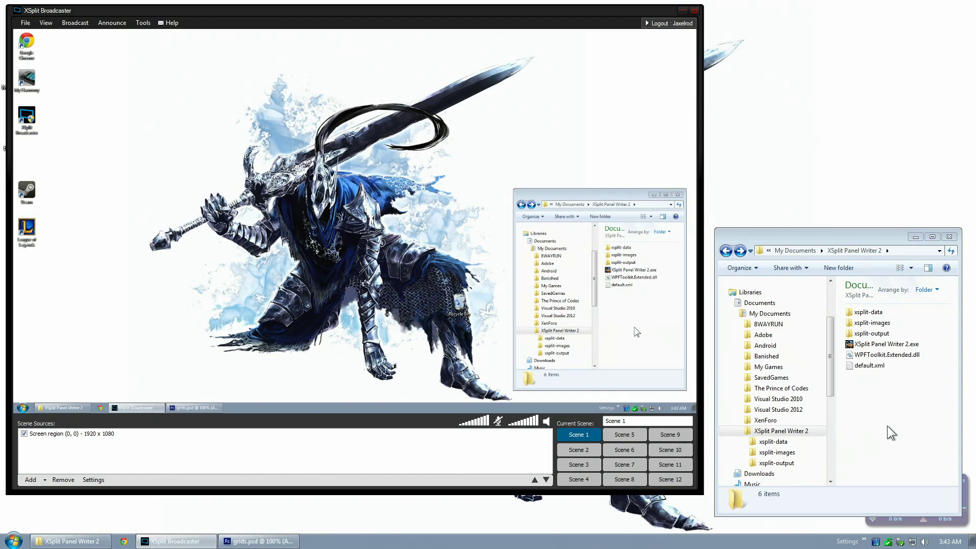
Launch XSplit Panel Writer 2 and move its window down near the bottom of the screen
{"action": "double_click", "coordinate": [881, 345]}
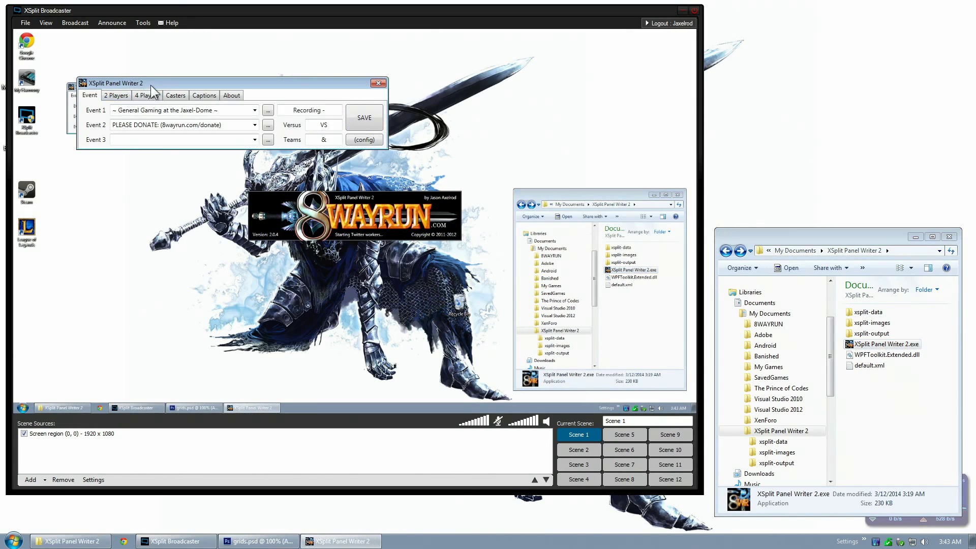
{"action": "left_click_drag", "start_coordinate": [151, 85], "coordinate": [300, 346]}
{"action": "left_click_drag", "start_coordinate": [407, 449], "coordinate": [389, 449]}
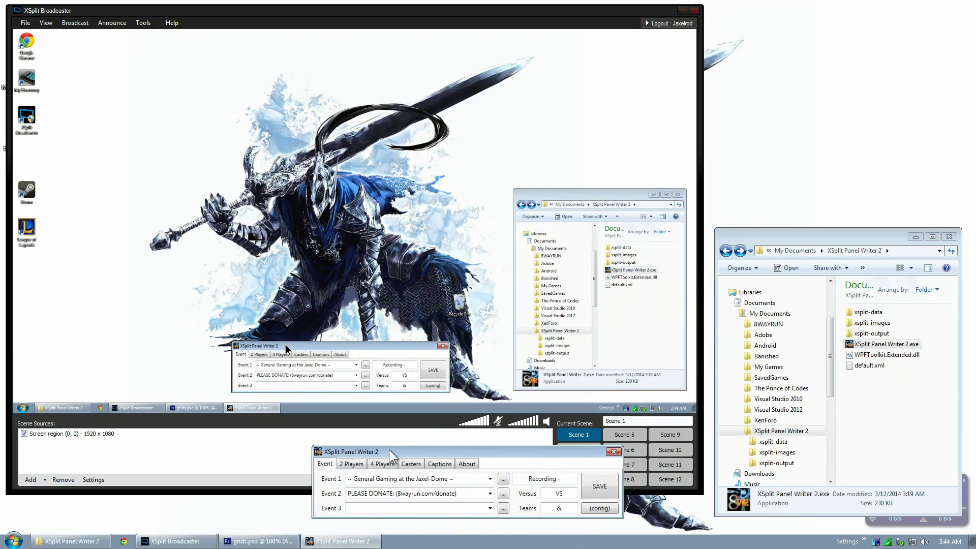
Look through the 2 Players, 4 Players, Casters, Captions and About tabs, then return to Event
{"action": "left_click", "coordinate": [259, 354]}
{"action": "left_click", "coordinate": [280, 353]}
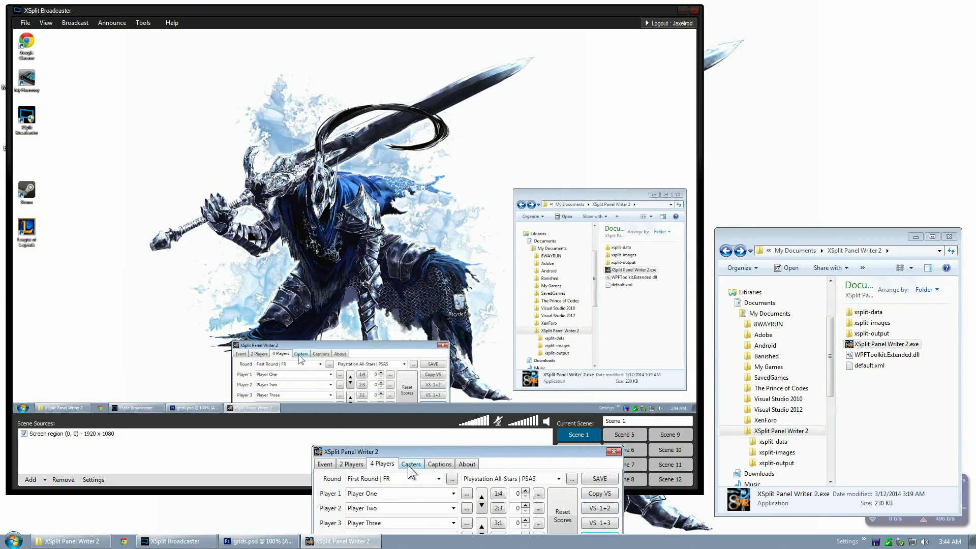
{"action": "left_click", "coordinate": [300, 355]}
{"action": "left_click", "coordinate": [321, 354]}
{"action": "left_click", "coordinate": [340, 353]}
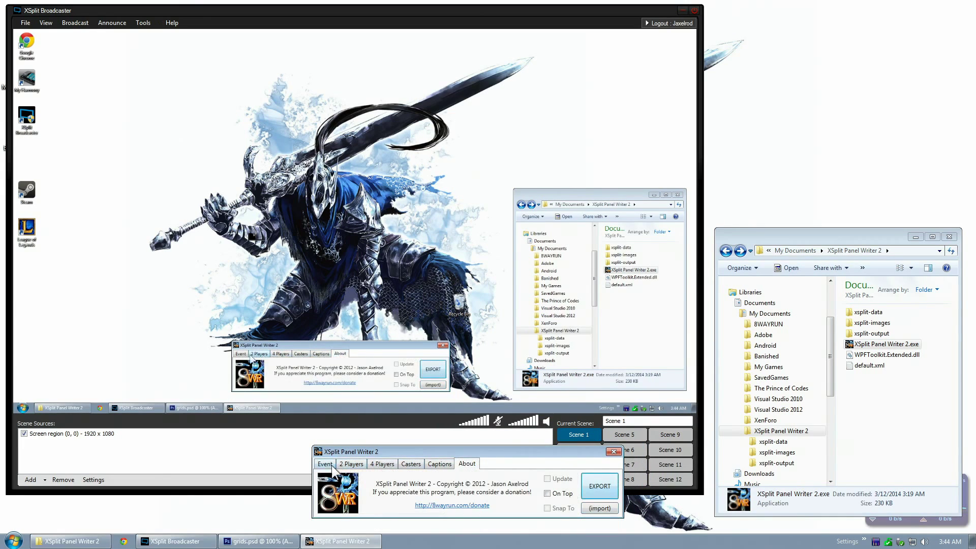
{"action": "left_click", "coordinate": [241, 354]}
{"action": "left_click_drag", "start_coordinate": [420, 450], "coordinate": [419, 437]}
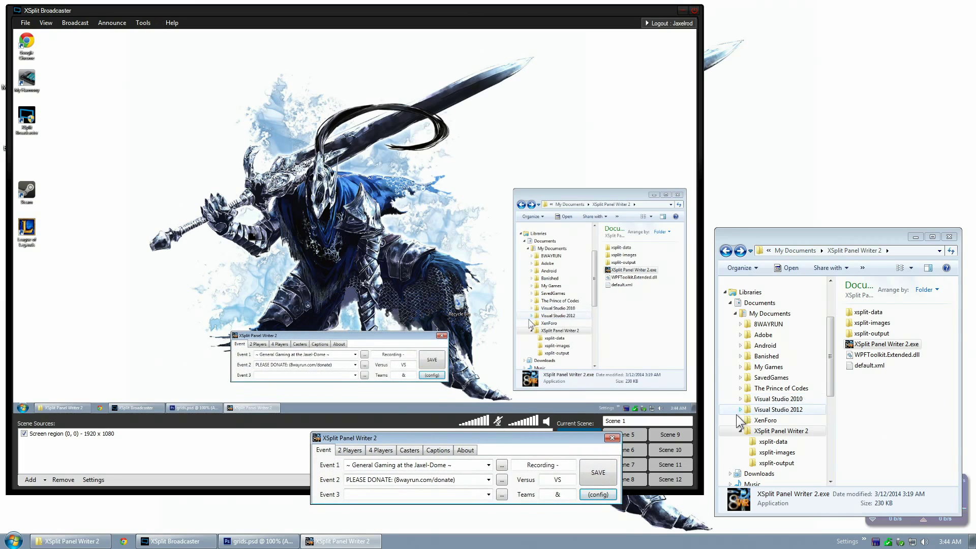
Review the saved Event 1 and Event 2 title lists
{"action": "left_click", "coordinate": [488, 465]}
{"action": "left_click", "coordinate": [486, 475]}
{"action": "left_click", "coordinate": [488, 479]}
{"action": "left_click", "coordinate": [449, 490]}
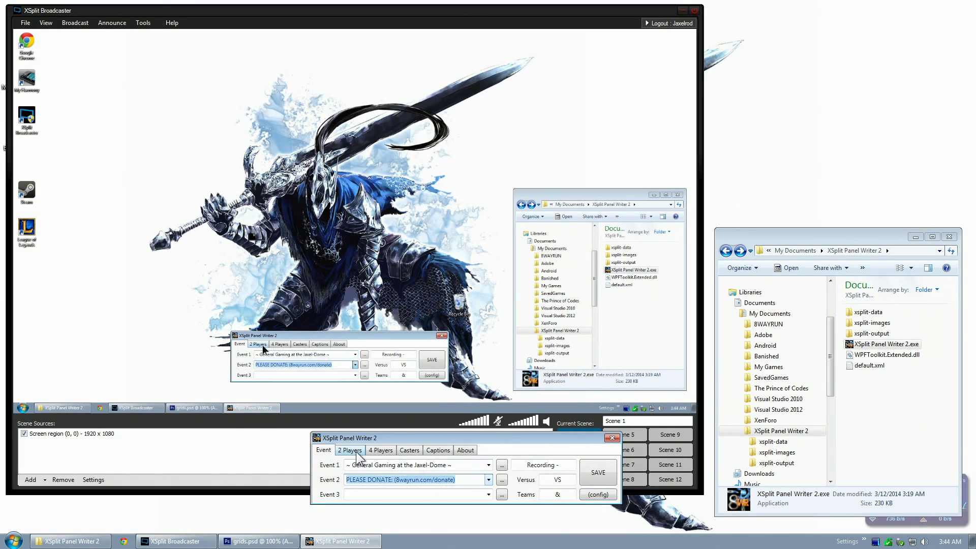
On the 2 Players tab, keep 'First Round | FR' as the round and open the xsplit-data folder
{"action": "left_click", "coordinate": [349, 450]}
{"action": "left_click", "coordinate": [437, 465]}
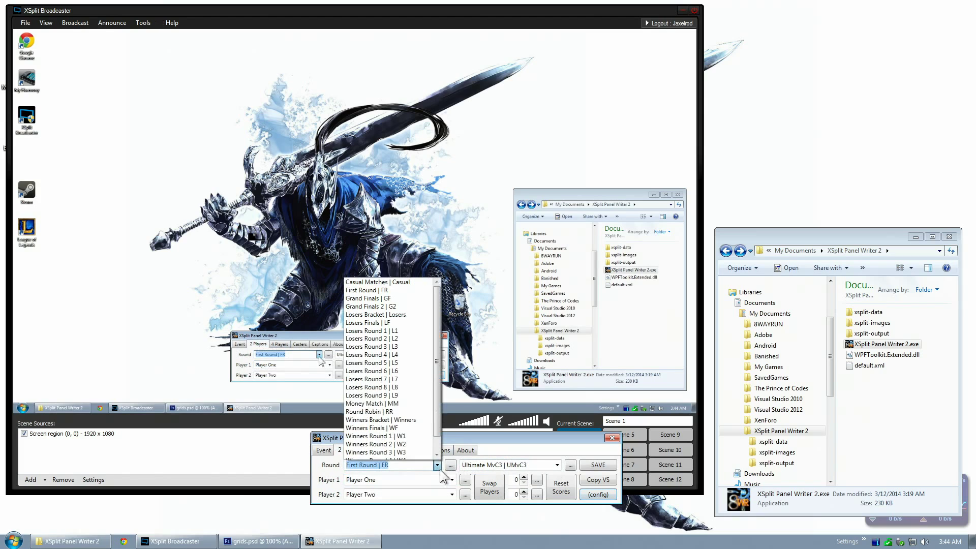
{"action": "left_click", "coordinate": [437, 465]}
{"action": "left_click", "coordinate": [452, 480]}
{"action": "double_click", "coordinate": [868, 312]}
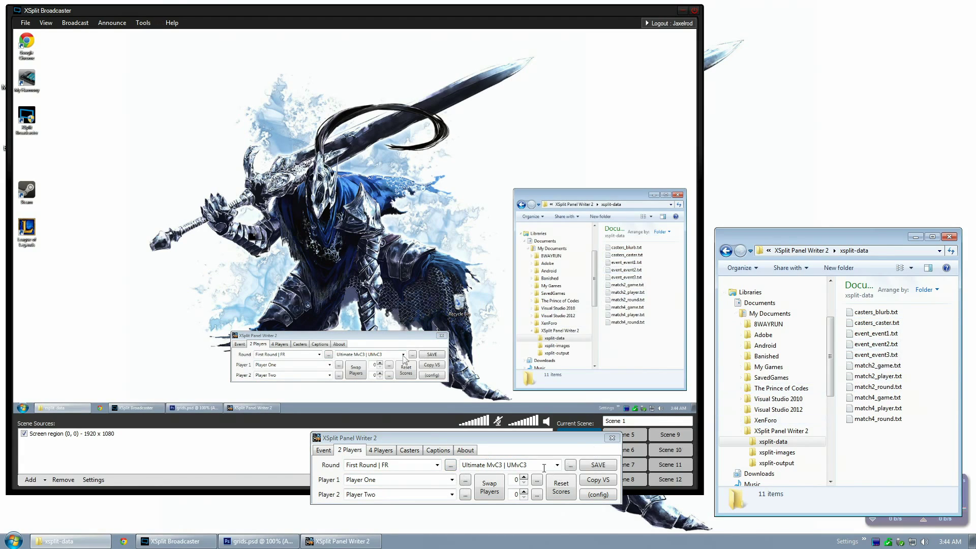
Check the round entry's text settings, then open the Match Configuration dialog
{"action": "left_click", "coordinate": [450, 465]}
{"action": "left_click", "coordinate": [558, 401]}
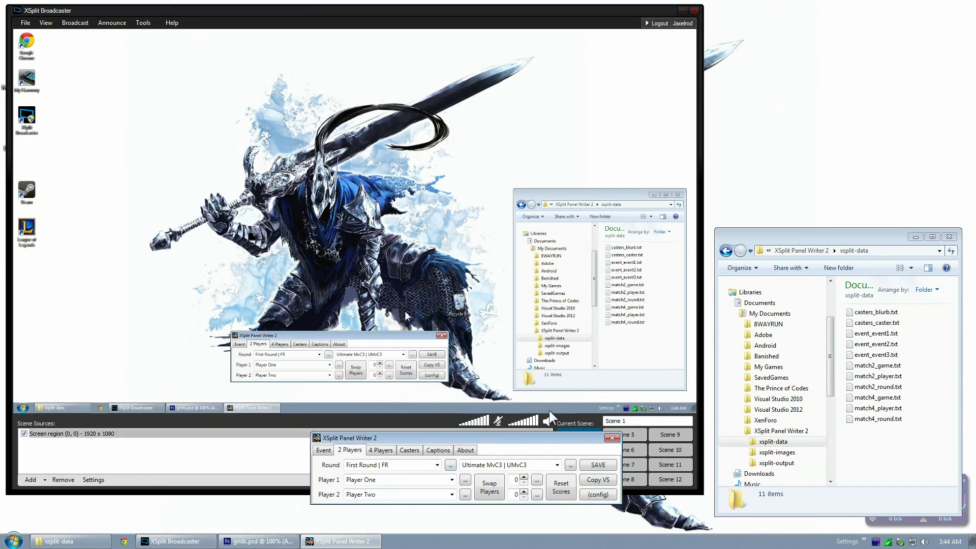
{"action": "left_click", "coordinate": [422, 468]}
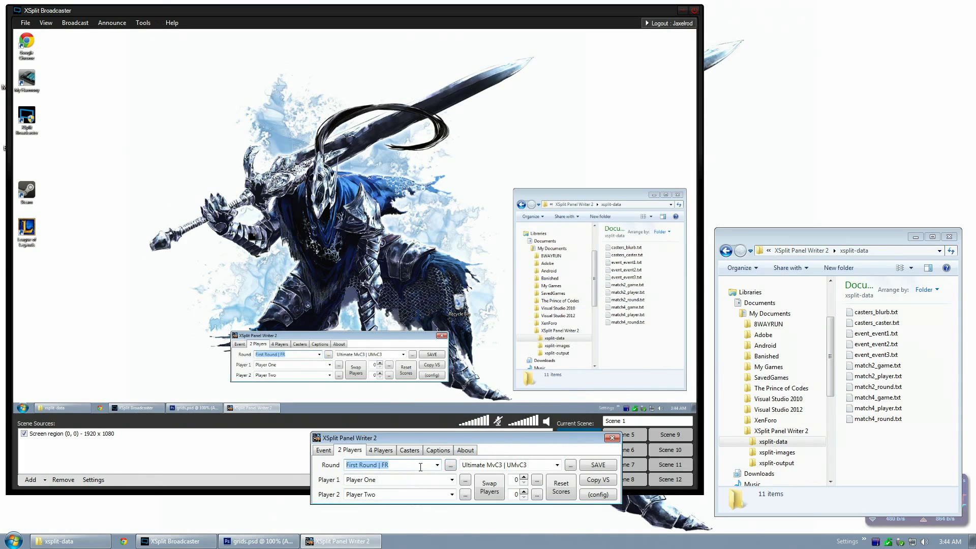
{"action": "left_click", "coordinate": [598, 494]}
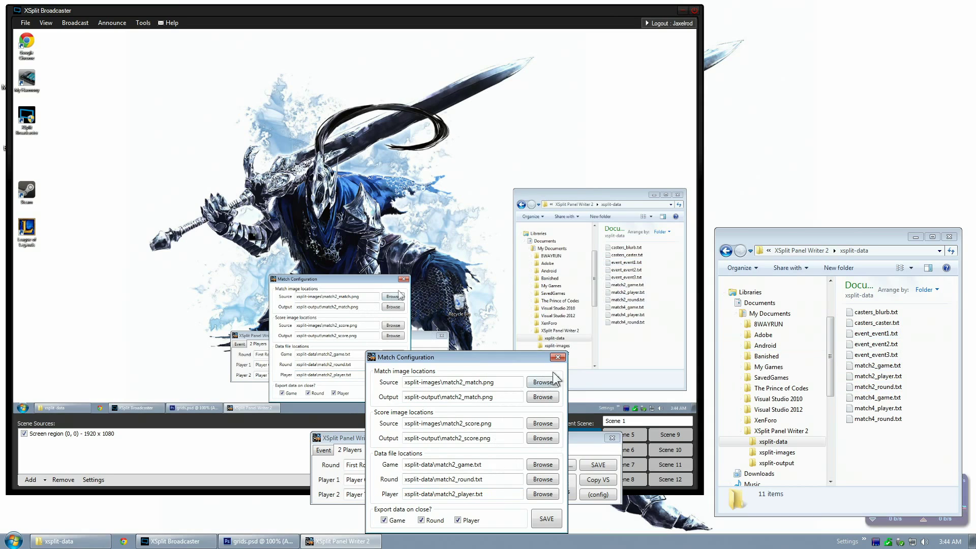
Close and reopen Match Configuration, glancing at the Event tab before returning to 2 Players
{"action": "left_click", "coordinate": [558, 357]}
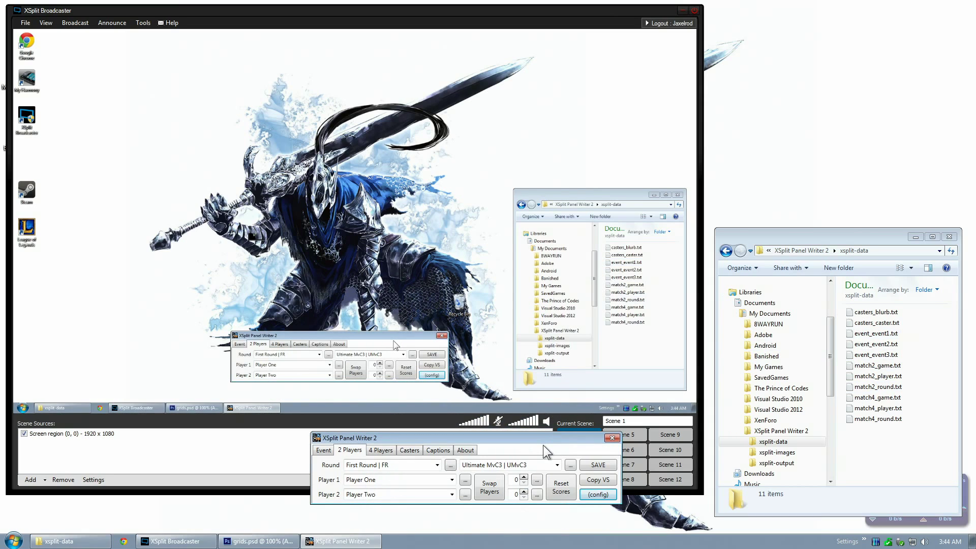
{"action": "left_click", "coordinate": [590, 494]}
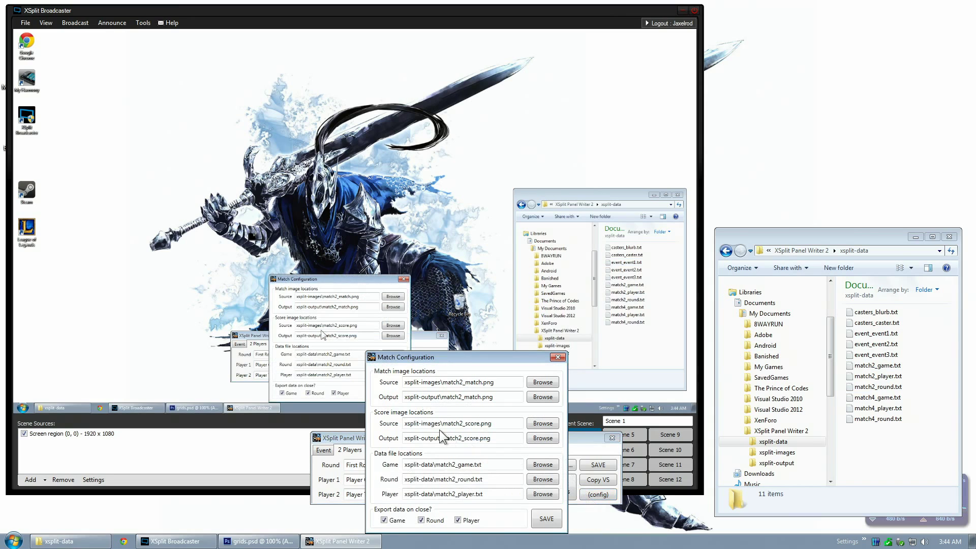
{"action": "left_click", "coordinate": [558, 357]}
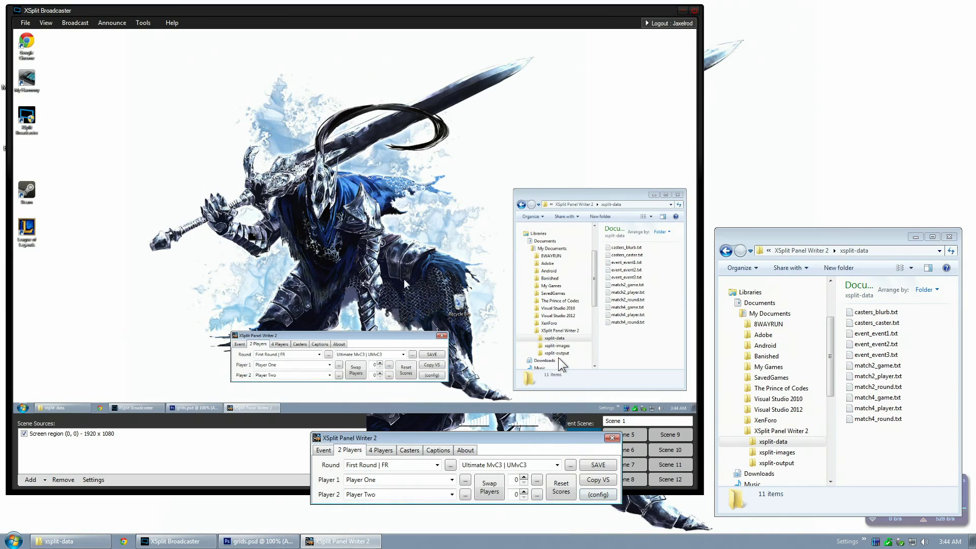
{"action": "left_click", "coordinate": [328, 453]}
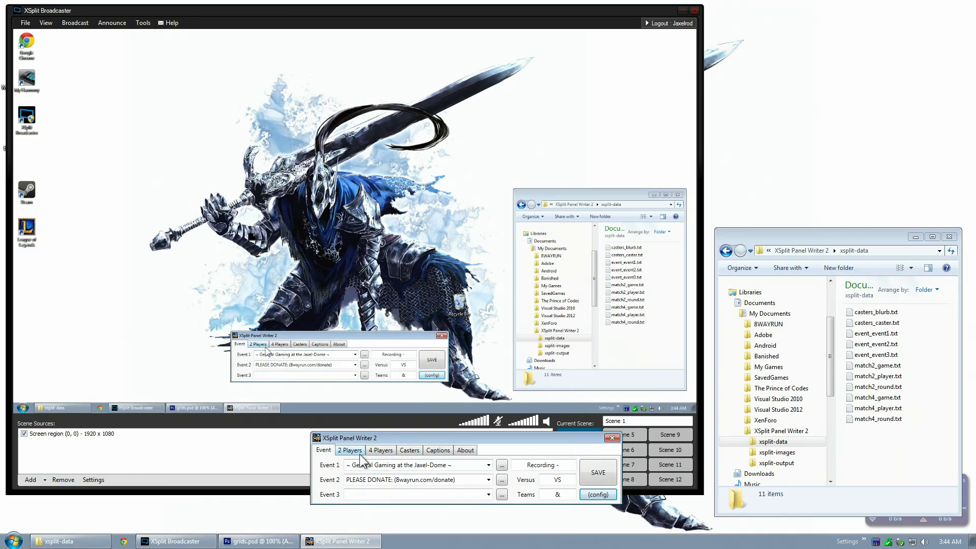
{"action": "left_click", "coordinate": [349, 453]}
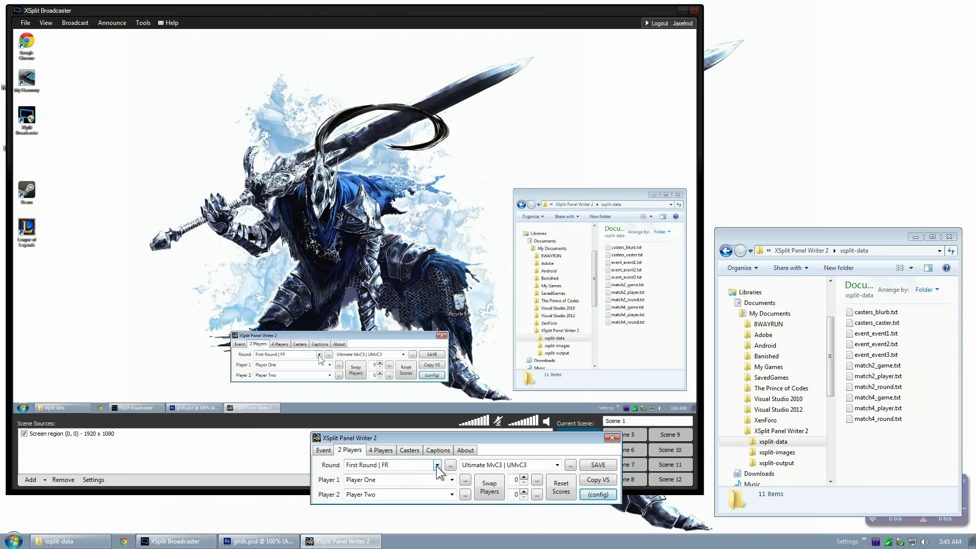
Open the xsplit-images folder and preview the match2_match.png template in Photo Viewer
{"action": "left_click", "coordinate": [777, 452]}
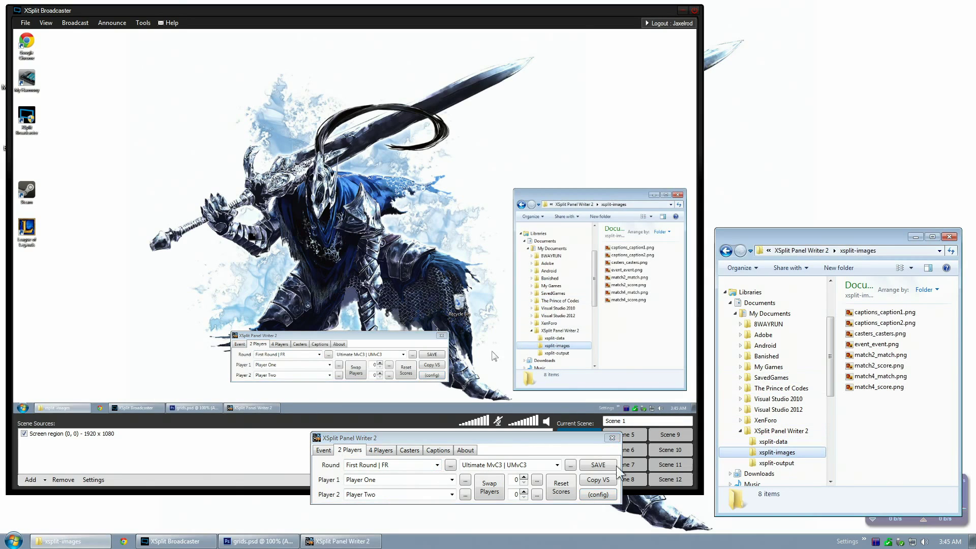
{"action": "left_click", "coordinate": [598, 495]}
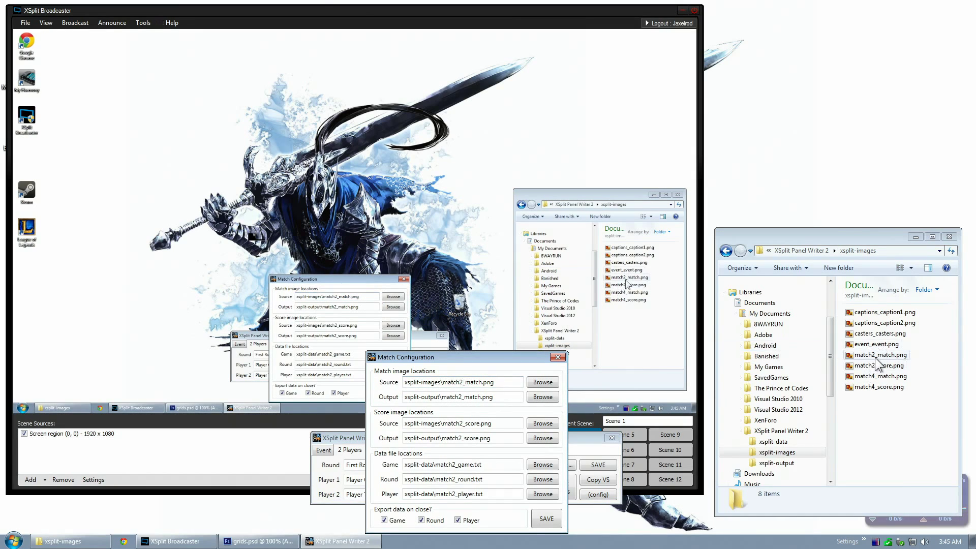
{"action": "double_click", "coordinate": [877, 358]}
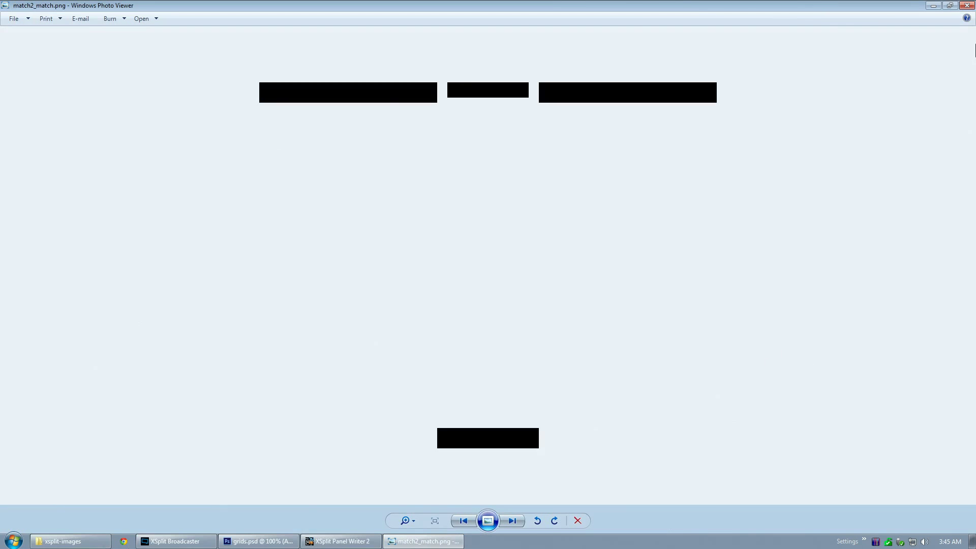
{"action": "left_click", "coordinate": [967, 6]}
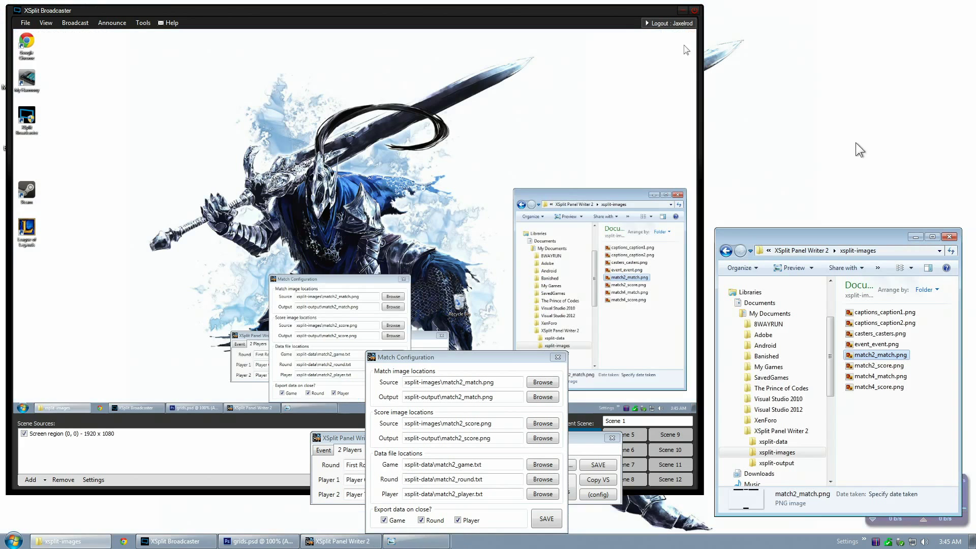
Browse the xsplit-output, xsplit-images and xsplit-data folders in Explorer
{"action": "left_click", "coordinate": [781, 464]}
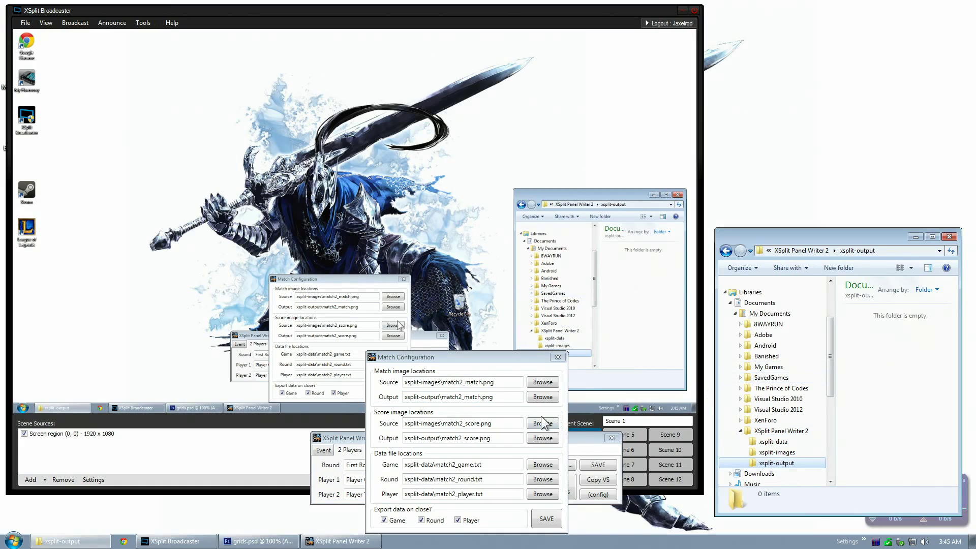
{"action": "left_click", "coordinate": [783, 453]}
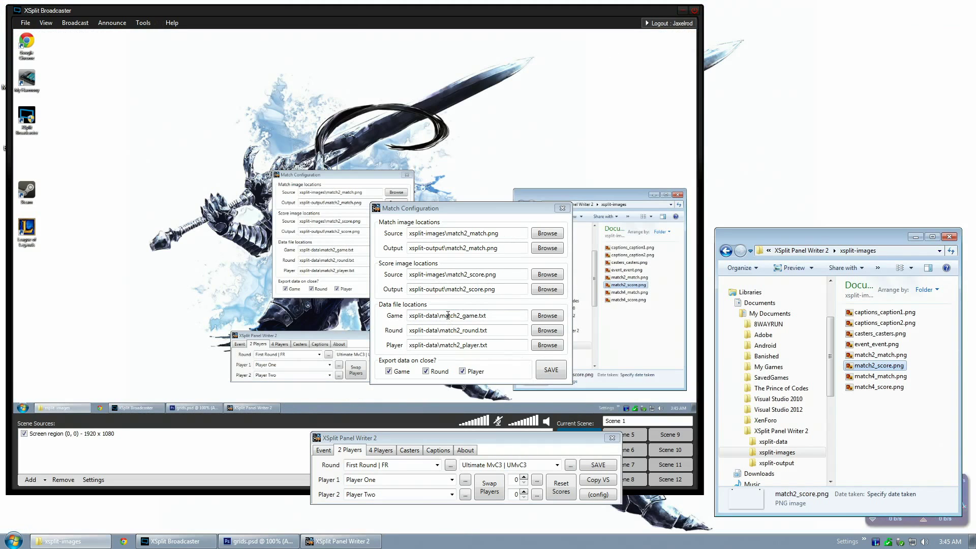
{"action": "left_click", "coordinate": [773, 441]}
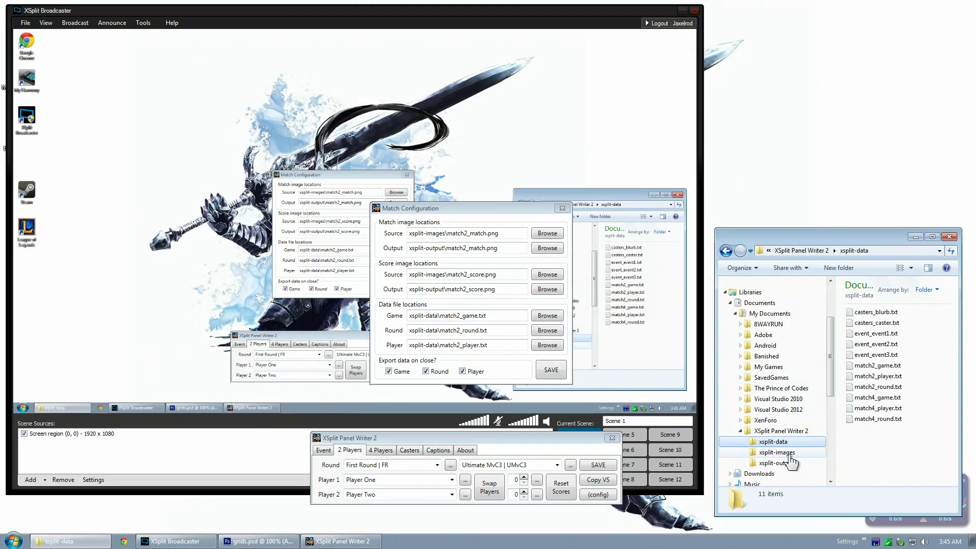
{"action": "left_click", "coordinate": [785, 453]}
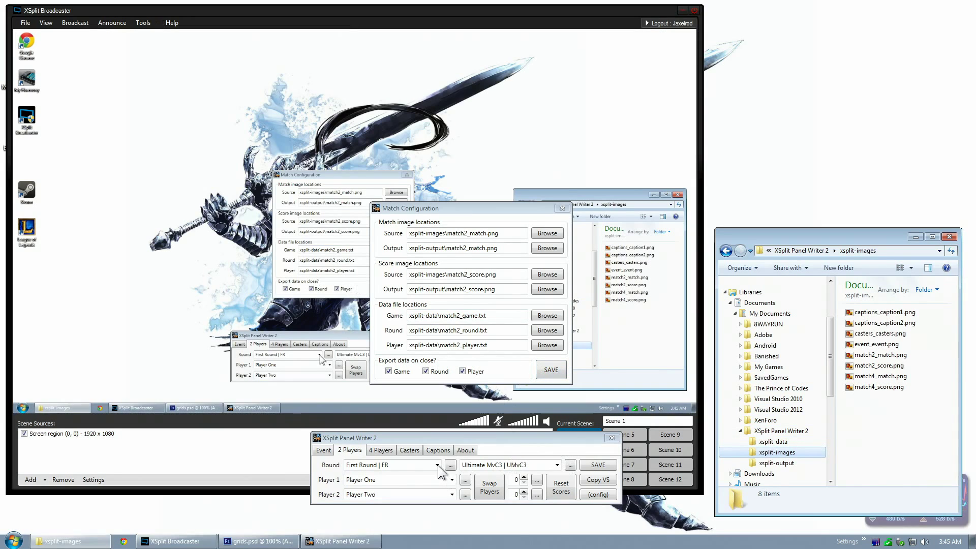
Save and close Match Configuration, then reopen it to review the match2 paths
{"action": "left_click", "coordinate": [551, 370]}
{"action": "left_click", "coordinate": [550, 371]}
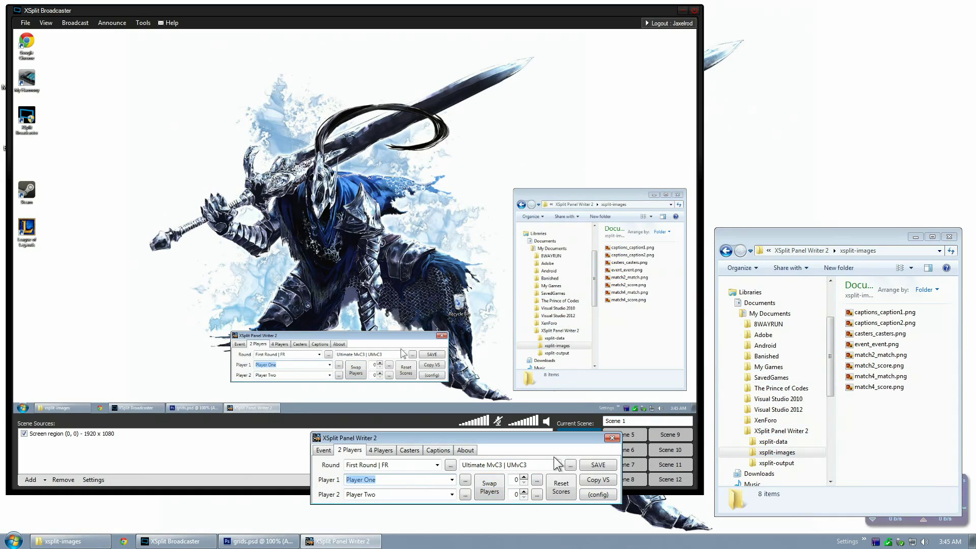
{"action": "left_click", "coordinate": [595, 499]}
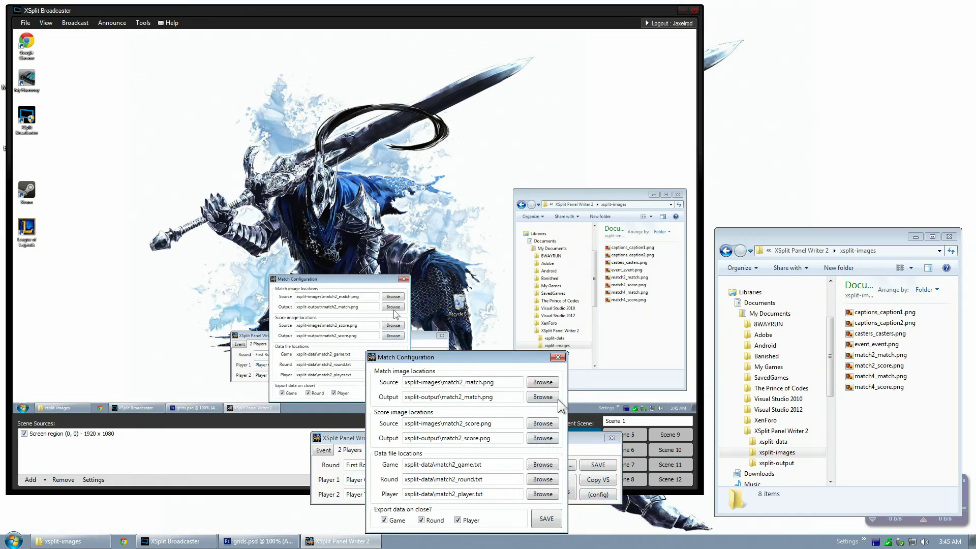
Save the match to generate match2_match.png and match2_score.png in xsplit-output, then preview match2_match.png
{"action": "left_click", "coordinate": [553, 515]}
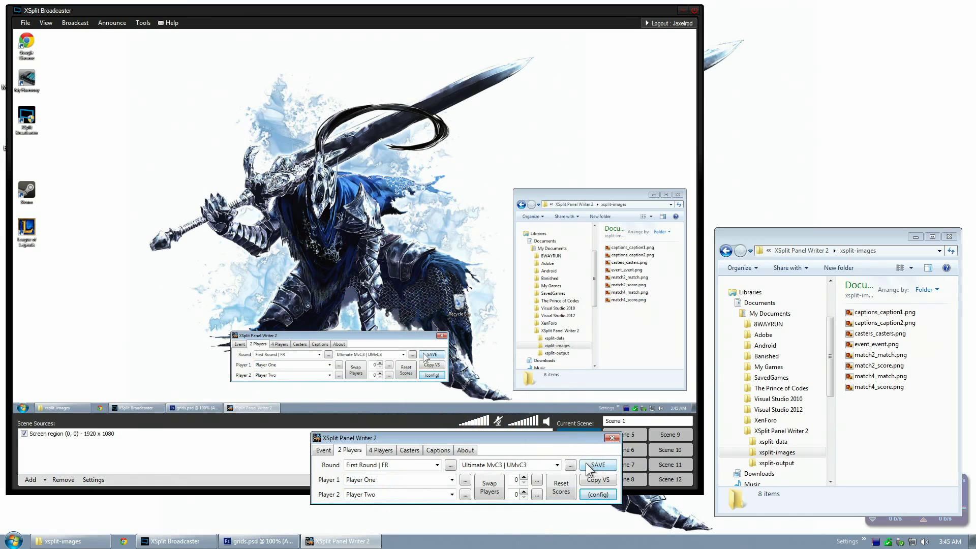
{"action": "left_click", "coordinate": [776, 462]}
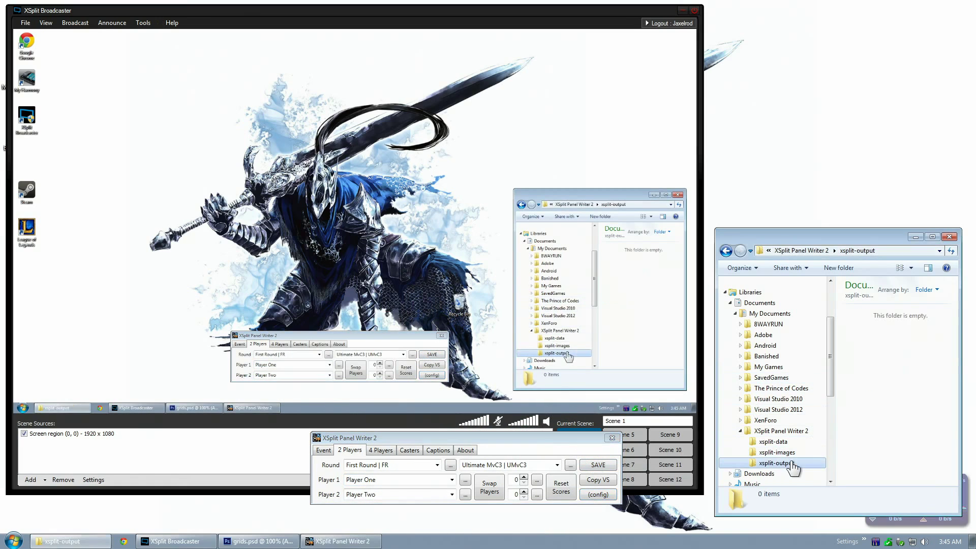
{"action": "left_click", "coordinate": [602, 466]}
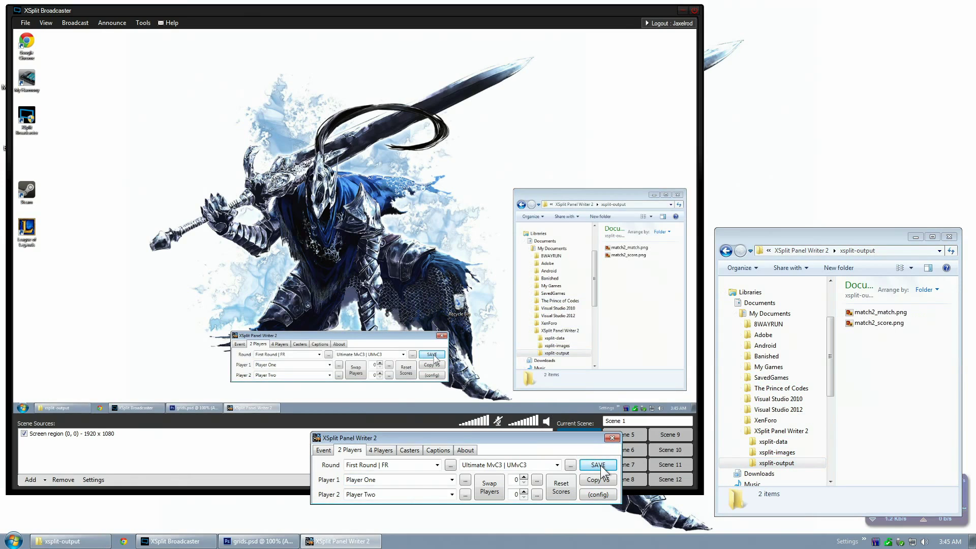
{"action": "left_click", "coordinate": [887, 343]}
{"action": "double_click", "coordinate": [880, 312]}
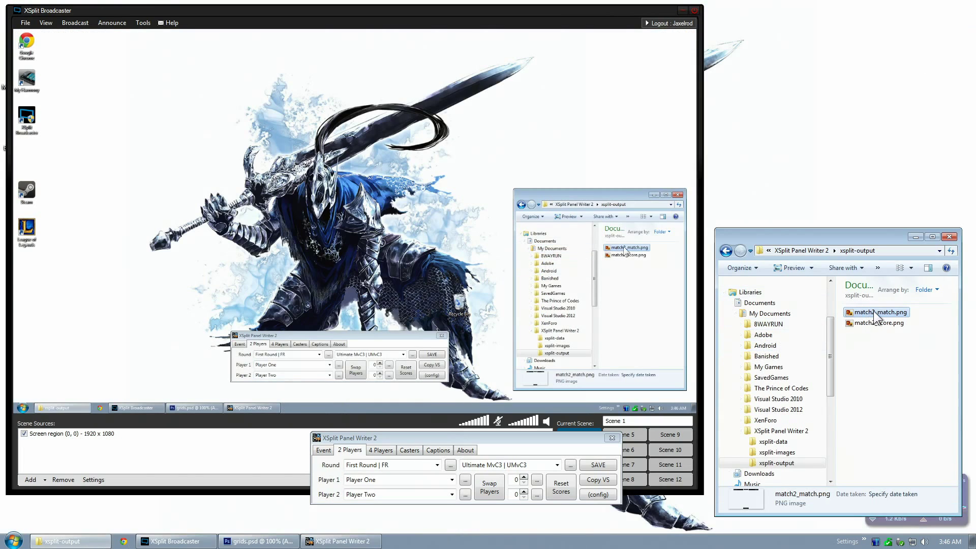
Drop match2_match.png and match2_score.png into Scene 1 and stretch the score overlay to full screen
{"action": "left_click_drag", "start_coordinate": [873, 310], "coordinate": [298, 165]}
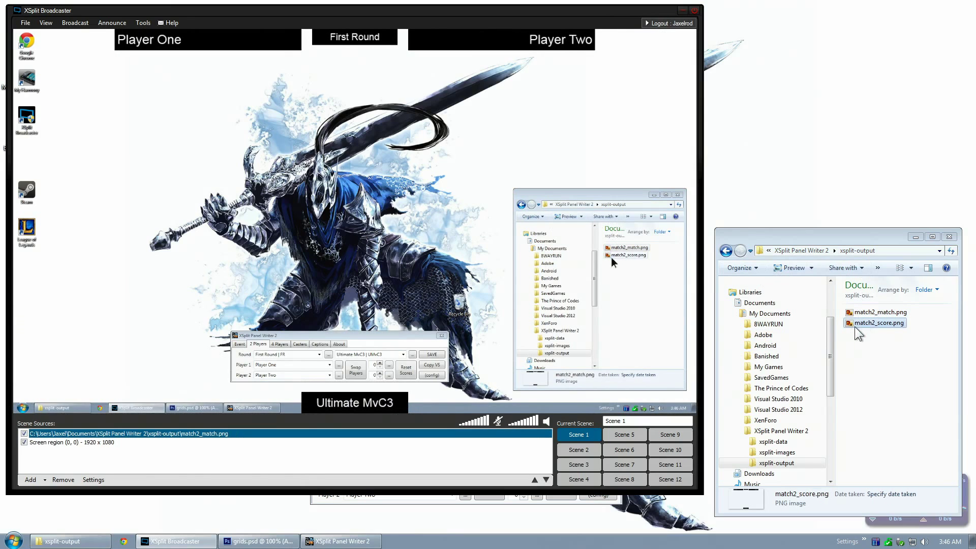
{"action": "left_click_drag", "start_coordinate": [865, 323], "coordinate": [550, 229]}
{"action": "left_click_drag", "start_coordinate": [502, 190], "coordinate": [105, 79]}
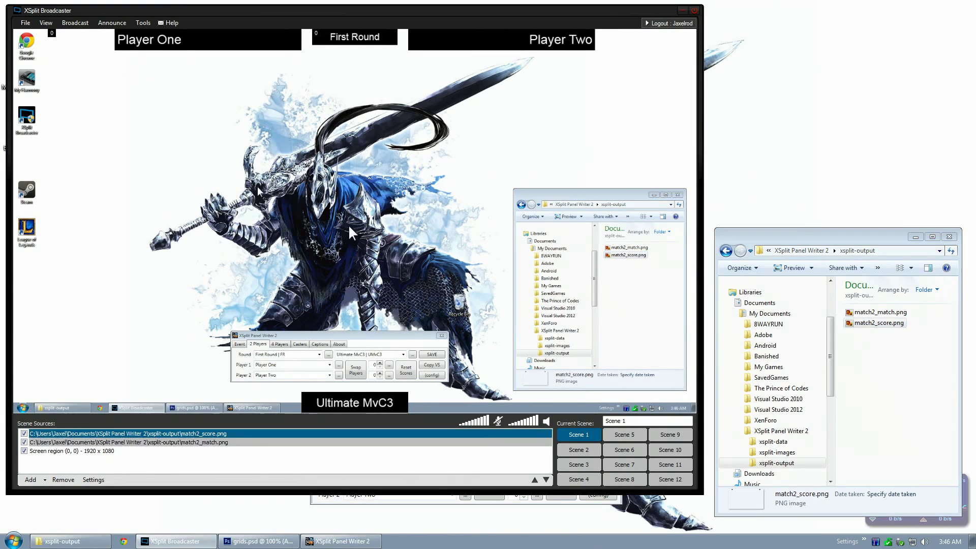
{"action": "left_click_drag", "start_coordinate": [356, 222], "coordinate": [696, 413]}
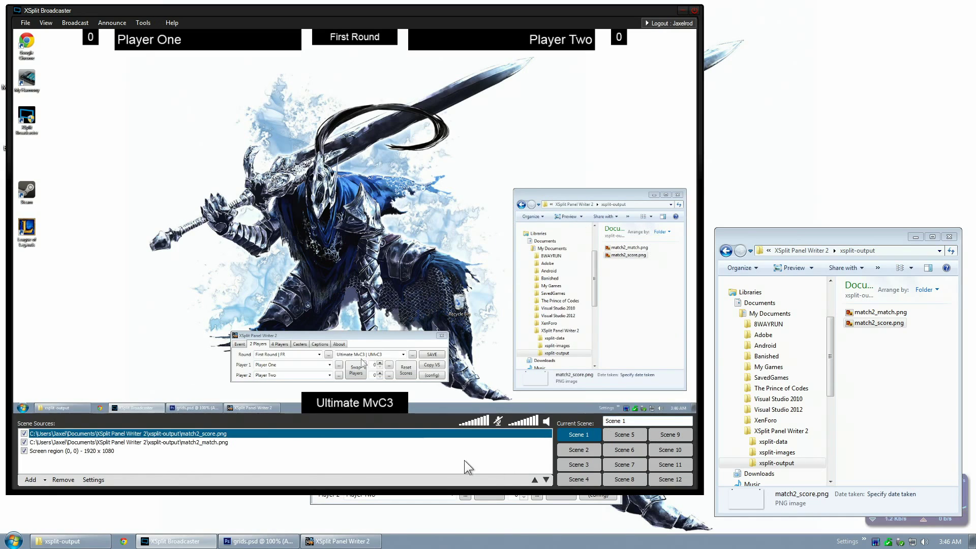
Replace the placeholder Player 1 name with the first player's real name
{"action": "left_click", "coordinate": [422, 500]}
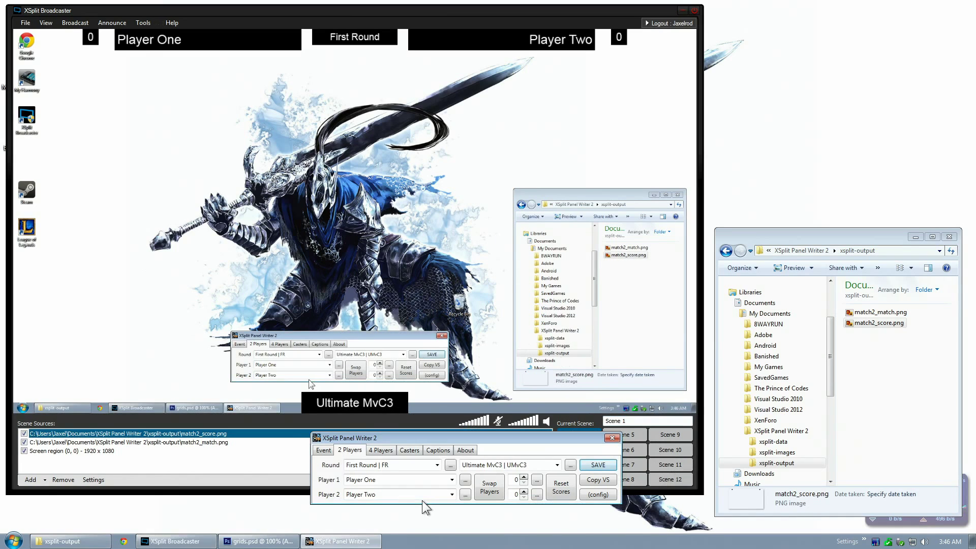
{"action": "left_click_drag", "start_coordinate": [447, 442], "coordinate": [359, 450]}
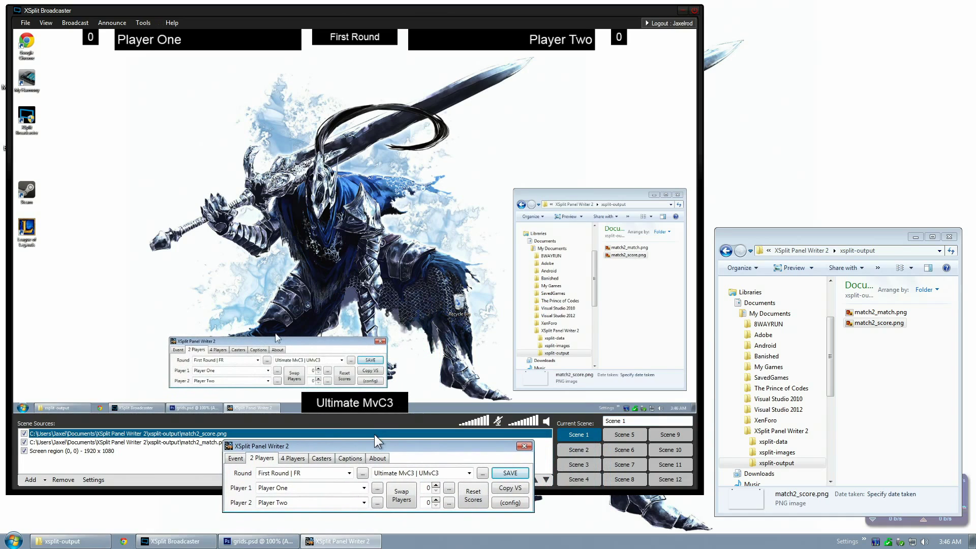
{"action": "left_click", "coordinate": [354, 488]}
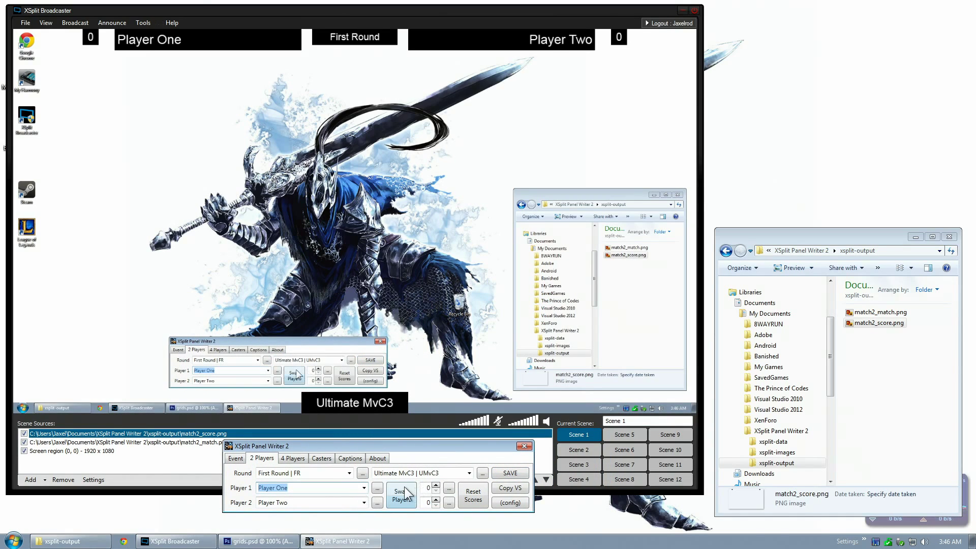
{"action": "type", "text": "Justin Wong"}
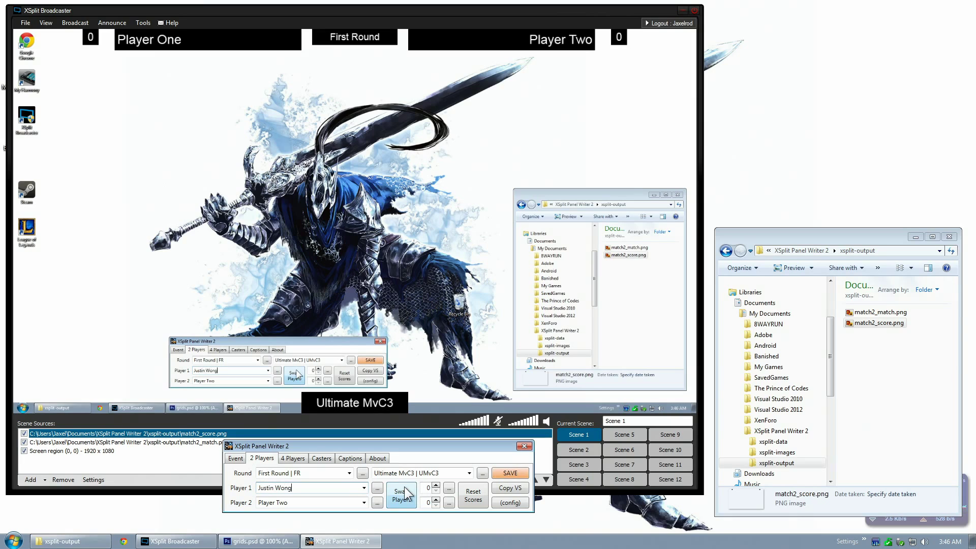
{"action": "key", "text": "Tab"}
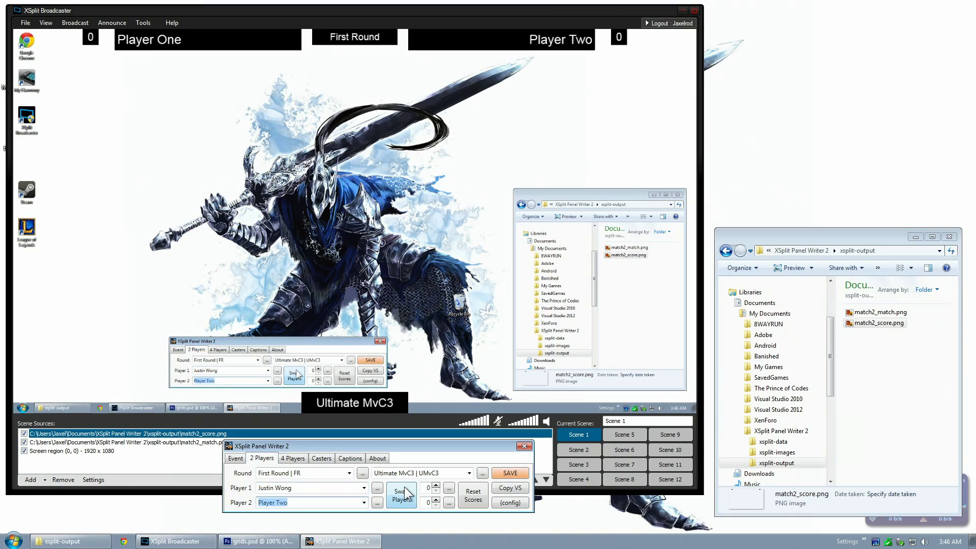
Enter the second player's full name into Player 2 and save the names
{"action": "type", "text": "Da"}
{"action": "type", "text": "iego Umehara"}
{"action": "double_click", "coordinate": [294, 503]}
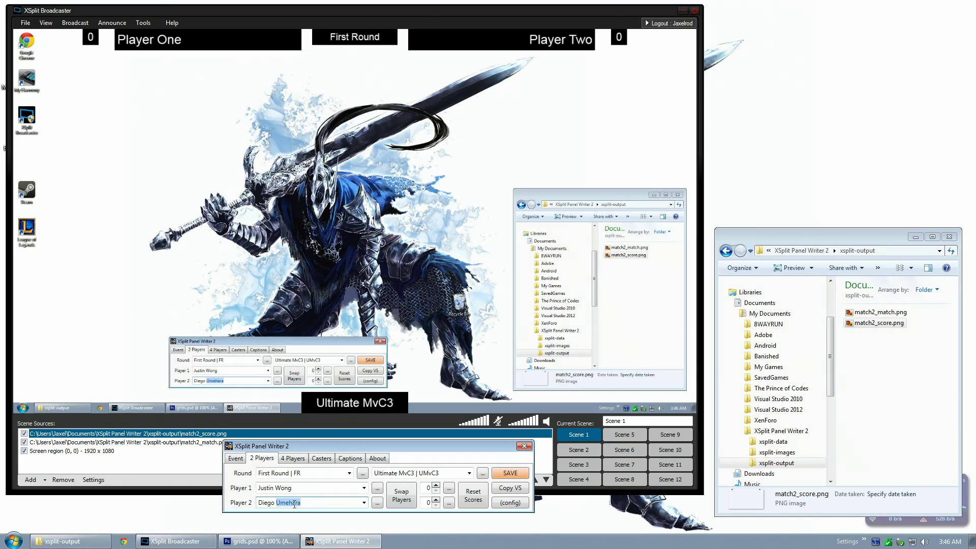
{"action": "type", "text": "Umehuarez"}
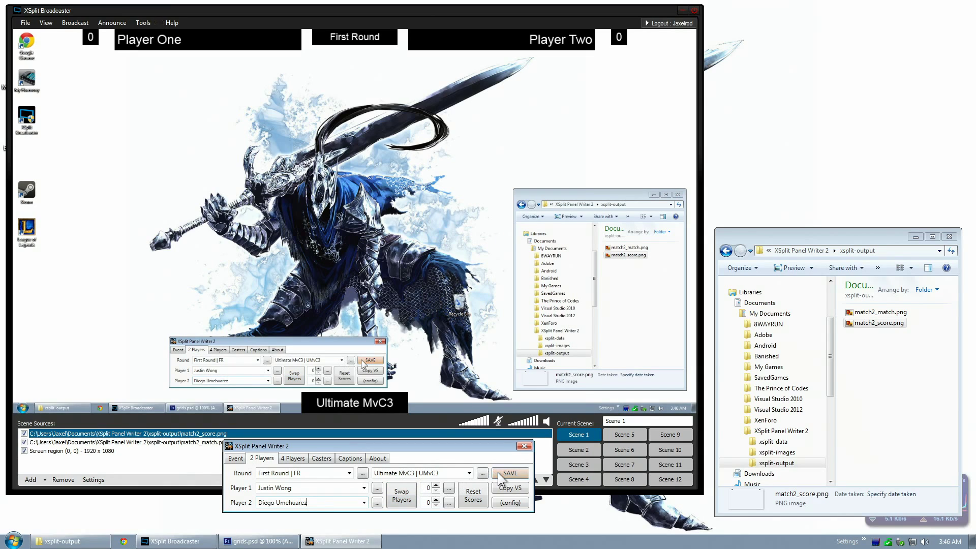
{"action": "left_click", "coordinate": [498, 472]}
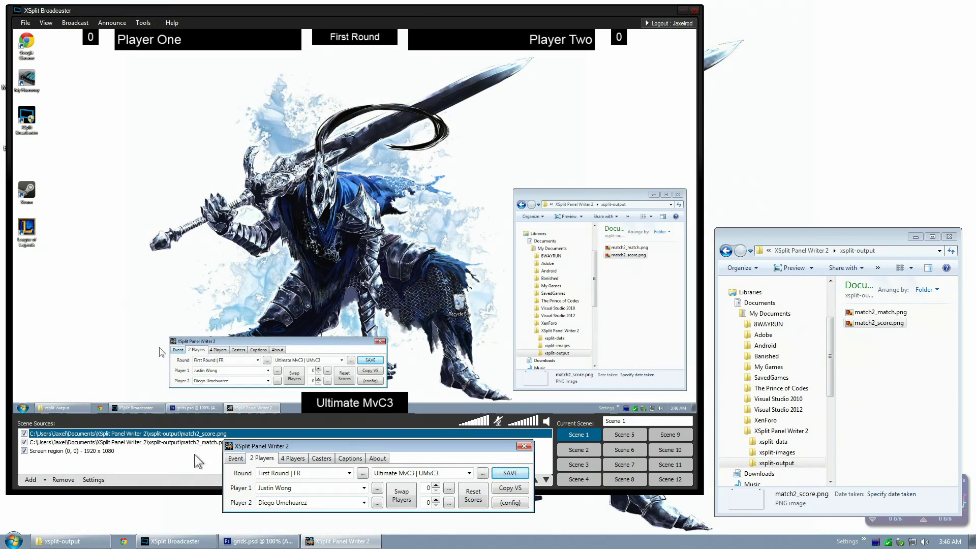
{"action": "right_click", "coordinate": [158, 442]}
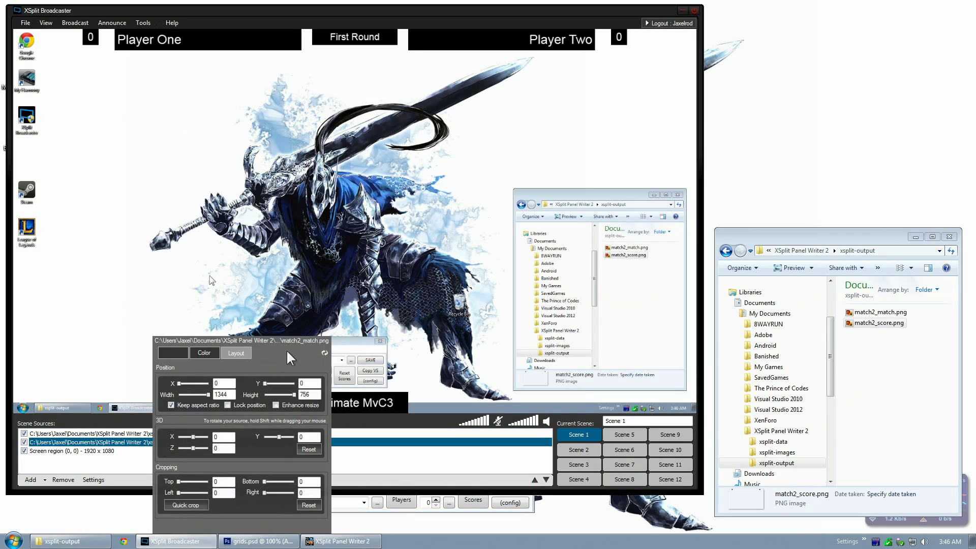
Switch to Scene 2 and back to refresh the overlay names, then raise Player 1's score
{"action": "left_click", "coordinate": [585, 450]}
{"action": "left_click", "coordinate": [580, 434]}
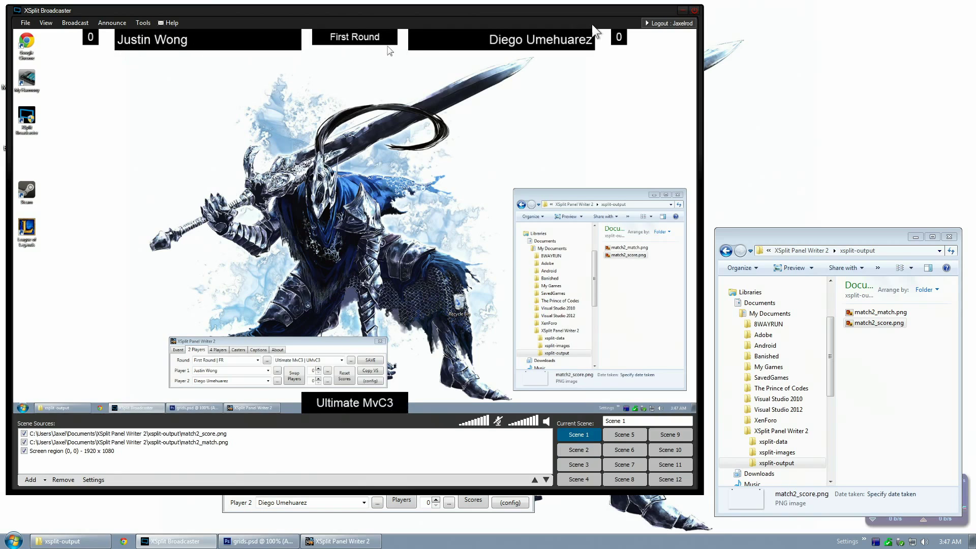
{"action": "left_click", "coordinate": [245, 512]}
{"action": "left_click", "coordinate": [437, 486]}
{"action": "left_click", "coordinate": [437, 486]}
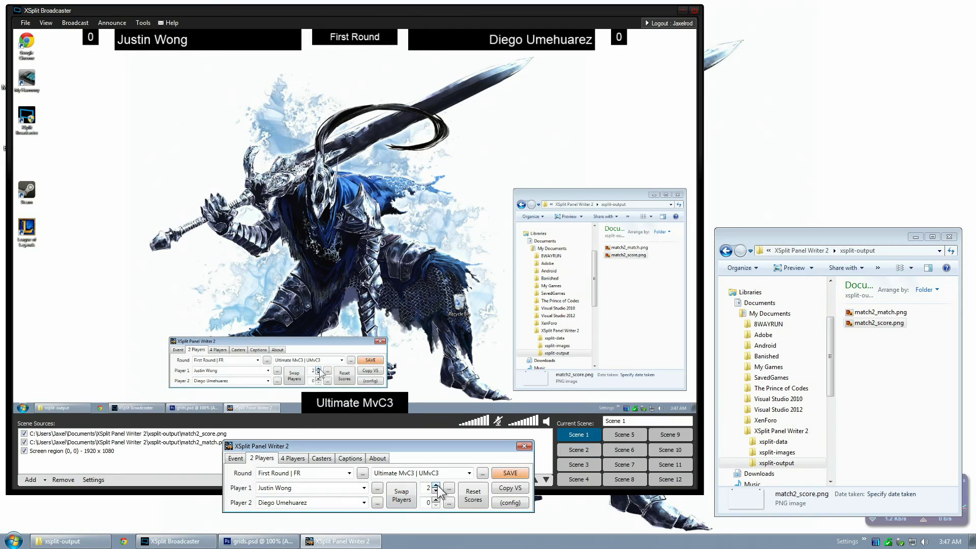
Set Player 2's score to 5 and save the 2–5 scores to the overlay
{"action": "left_click", "coordinate": [435, 499]}
{"action": "left_click", "coordinate": [496, 471]}
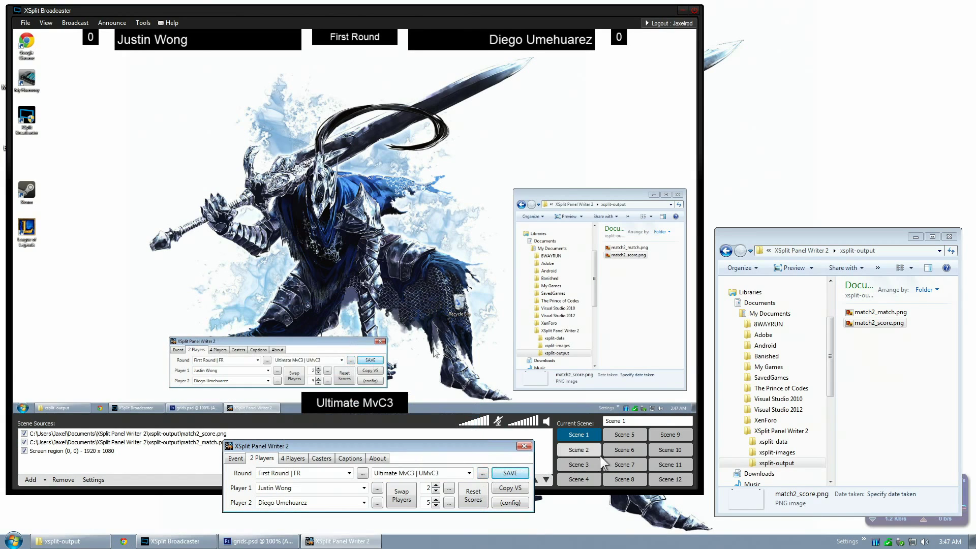
{"action": "left_click", "coordinate": [593, 443]}
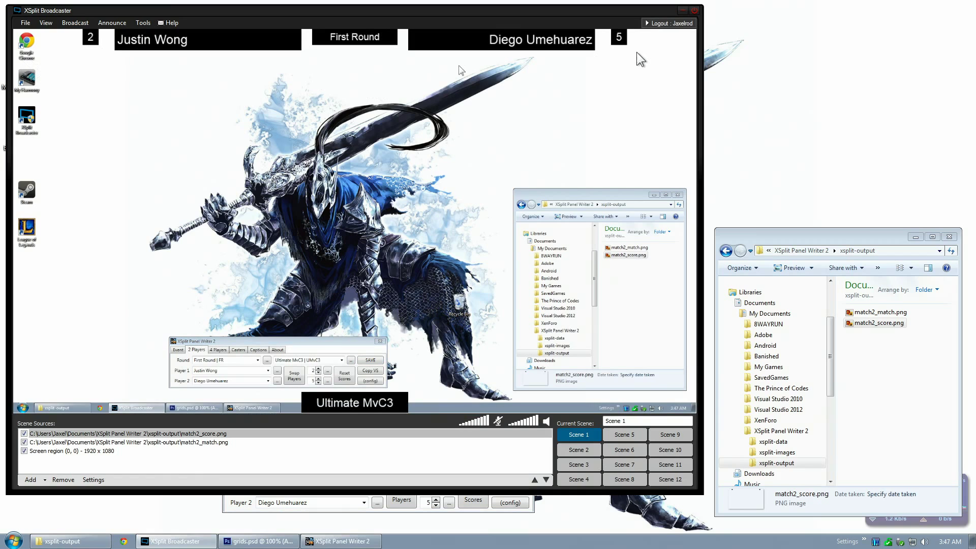
Reset both scores to 0, swap the players' sides, and save
{"action": "left_click", "coordinate": [235, 508]}
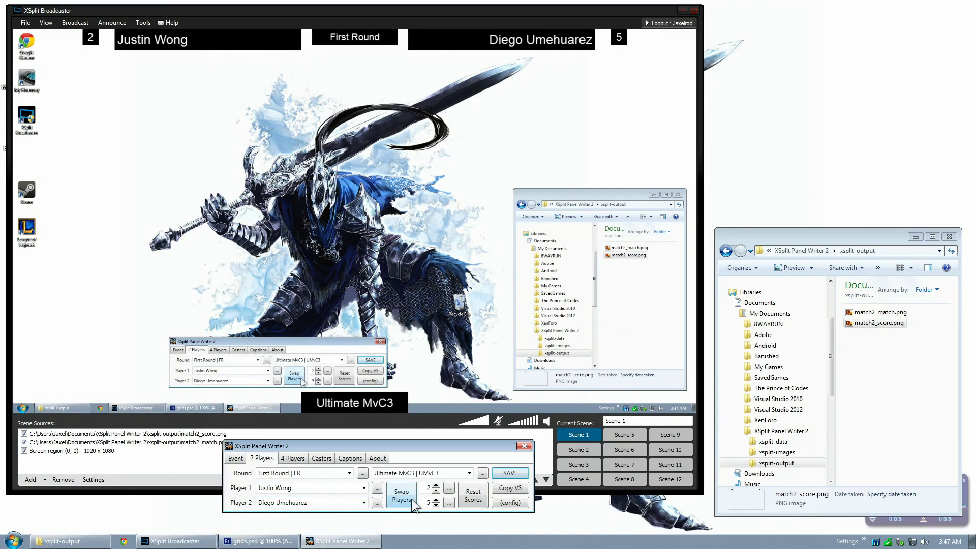
{"action": "left_click", "coordinate": [473, 502]}
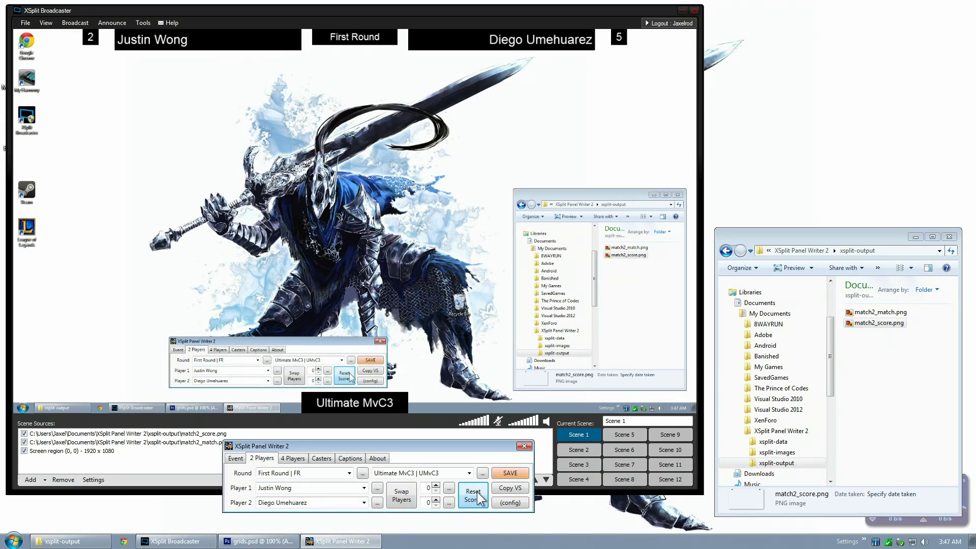
{"action": "left_click", "coordinate": [401, 496]}
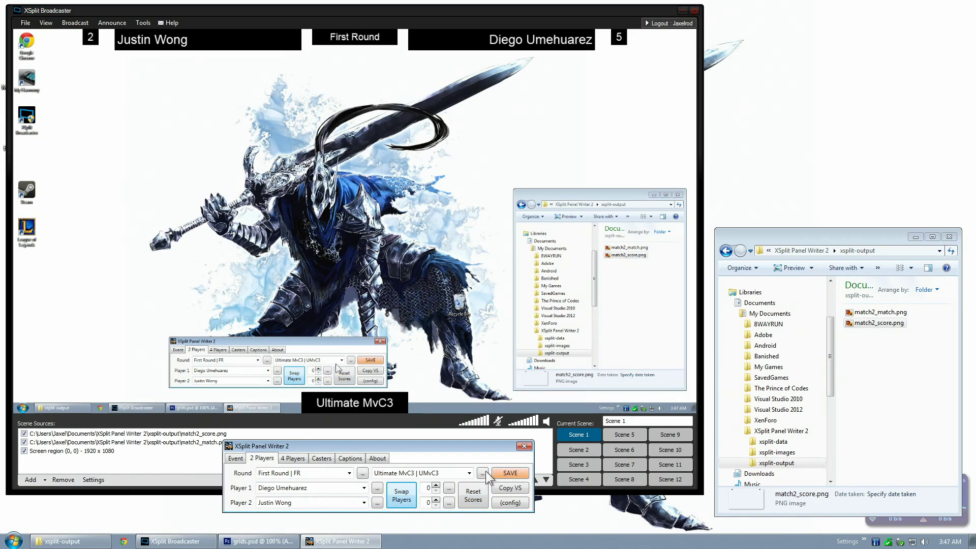
{"action": "left_click", "coordinate": [501, 472]}
{"action": "left_click", "coordinate": [578, 435]}
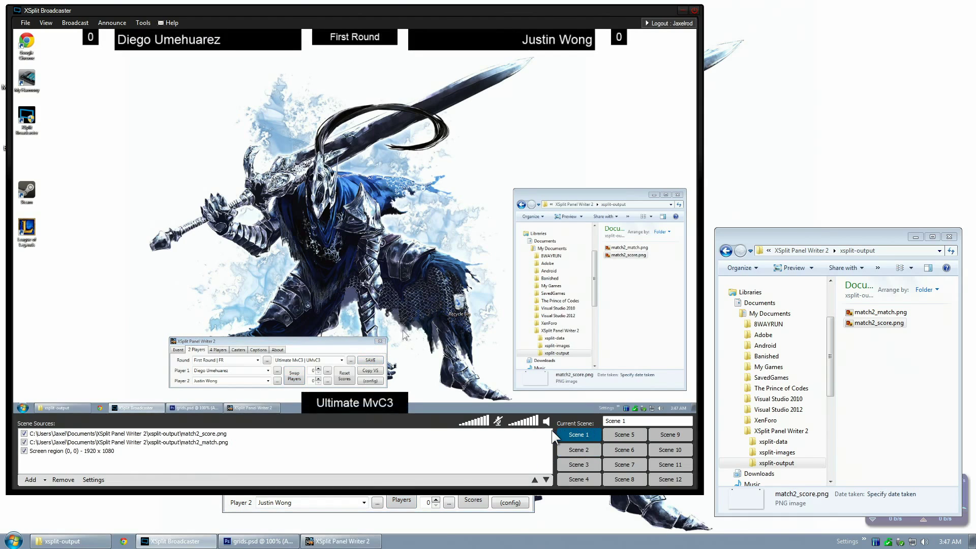
{"action": "left_click", "coordinate": [380, 512]}
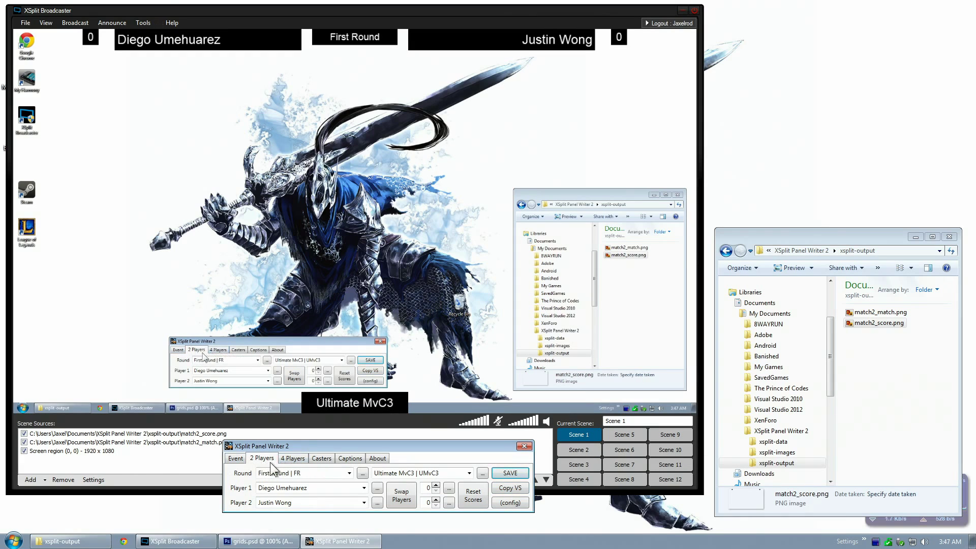
Paste the recording title text into the Player 2 field
{"action": "left_click", "coordinate": [521, 490]}
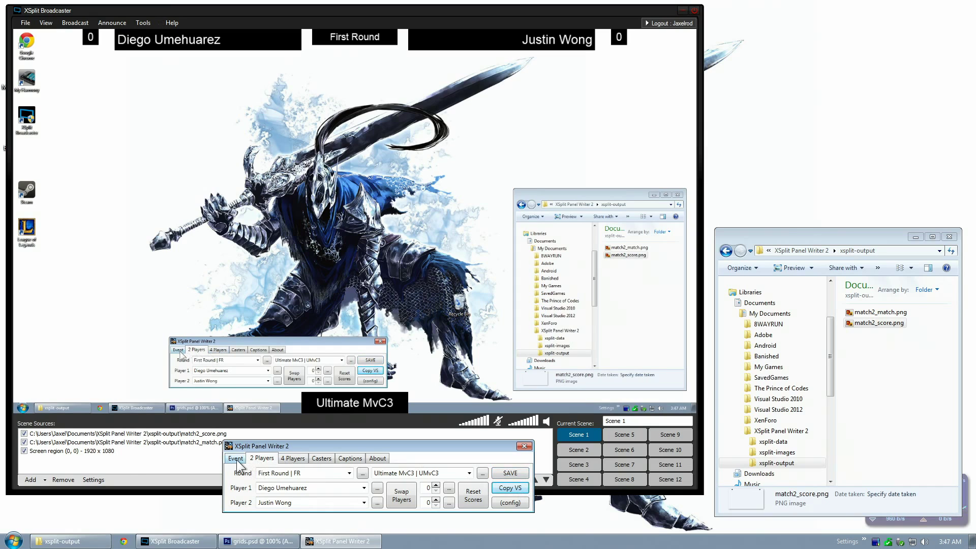
{"action": "left_click", "coordinate": [317, 503]}
{"action": "key", "text": "ctrl+v"}
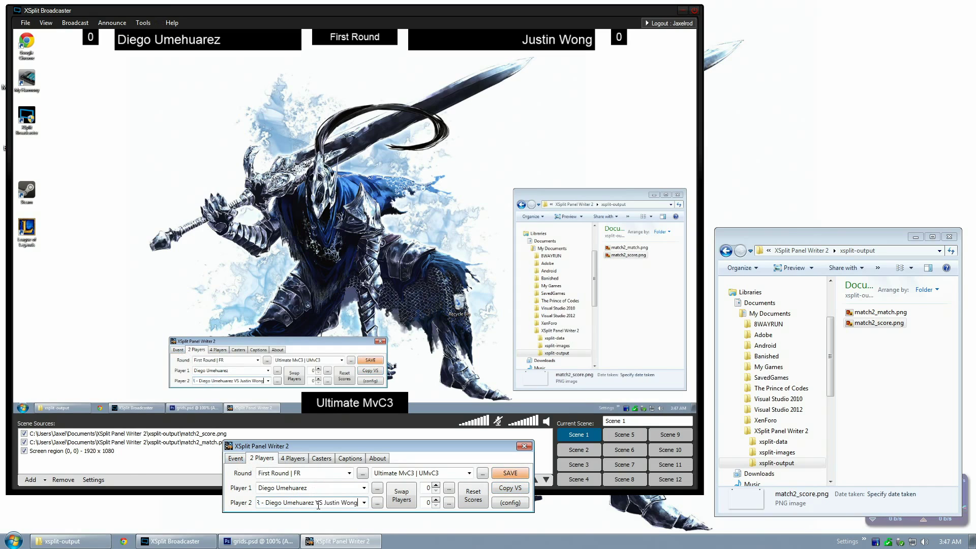
{"action": "left_click", "coordinate": [234, 460]}
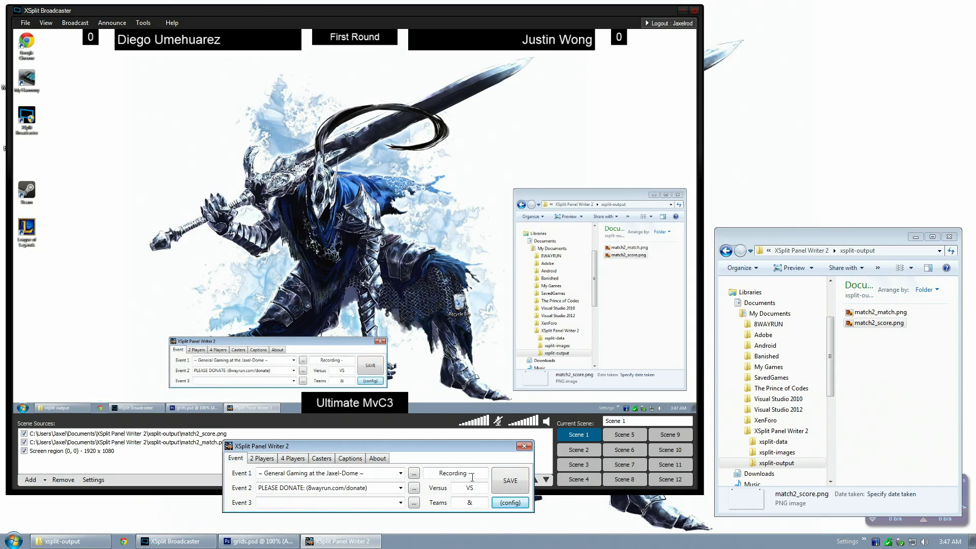
{"action": "left_click", "coordinate": [260, 459]}
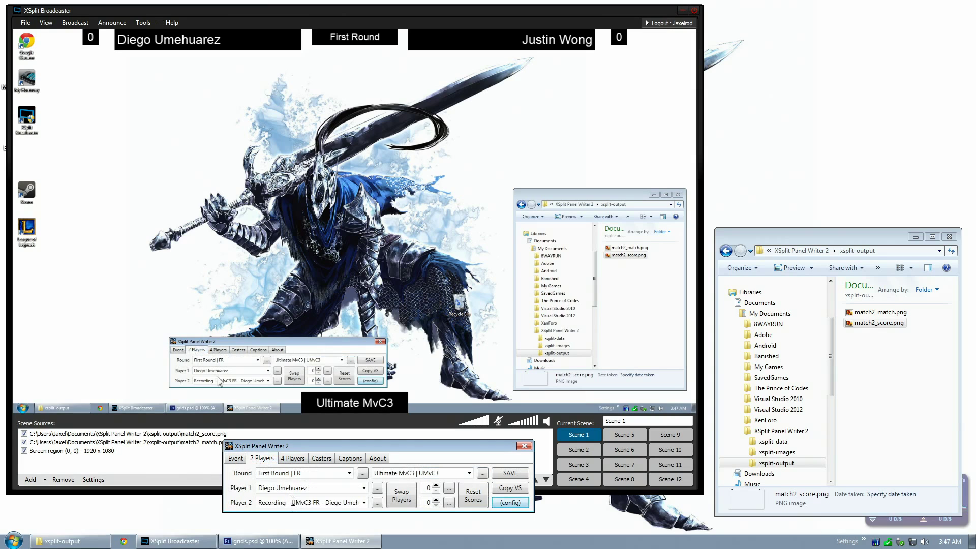
Pick out the game abbreviation UMvC3 and round abbreviation FR for the title line
{"action": "left_click", "coordinate": [429, 473]}
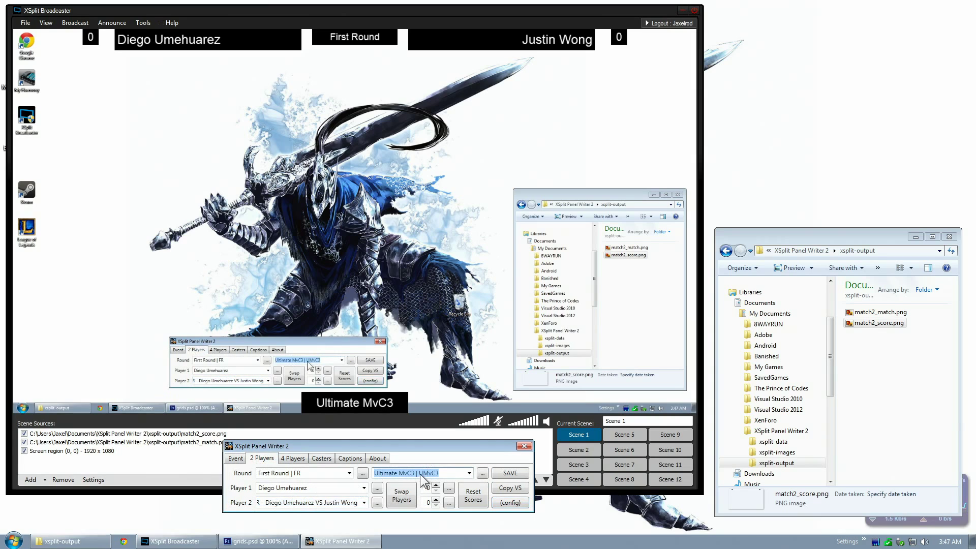
{"action": "double_click", "coordinate": [428, 473]}
{"action": "left_click", "coordinate": [325, 475]}
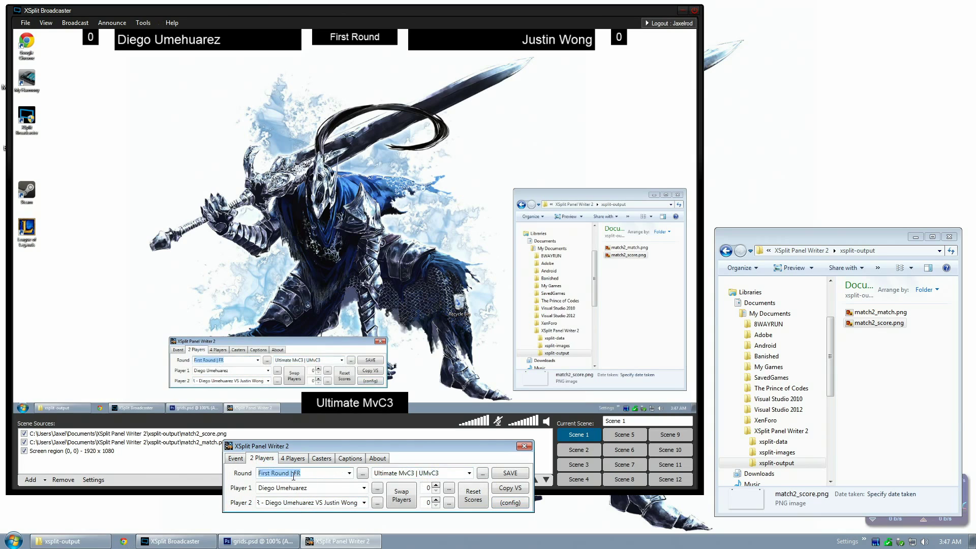
{"action": "double_click", "coordinate": [296, 473]}
{"action": "left_click", "coordinate": [295, 505]}
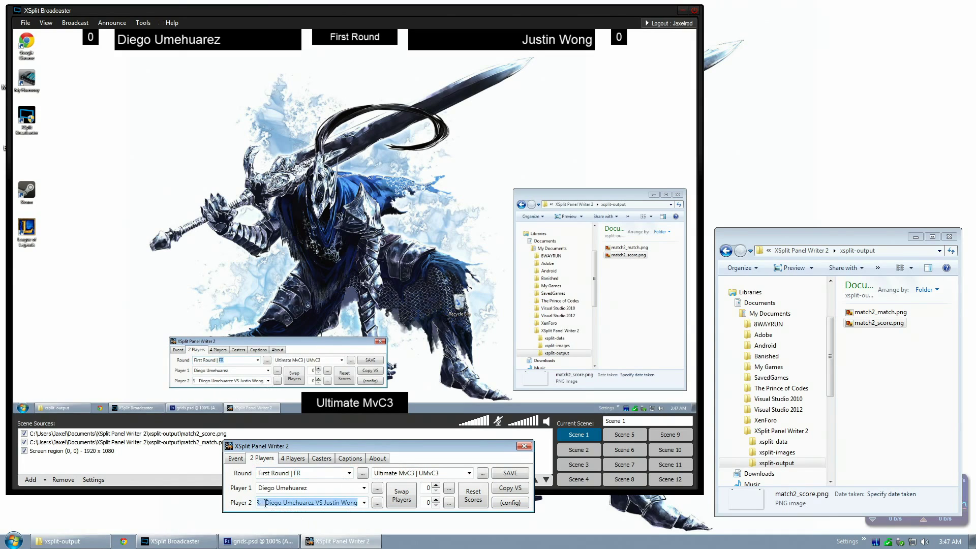
{"action": "left_click", "coordinate": [277, 503]}
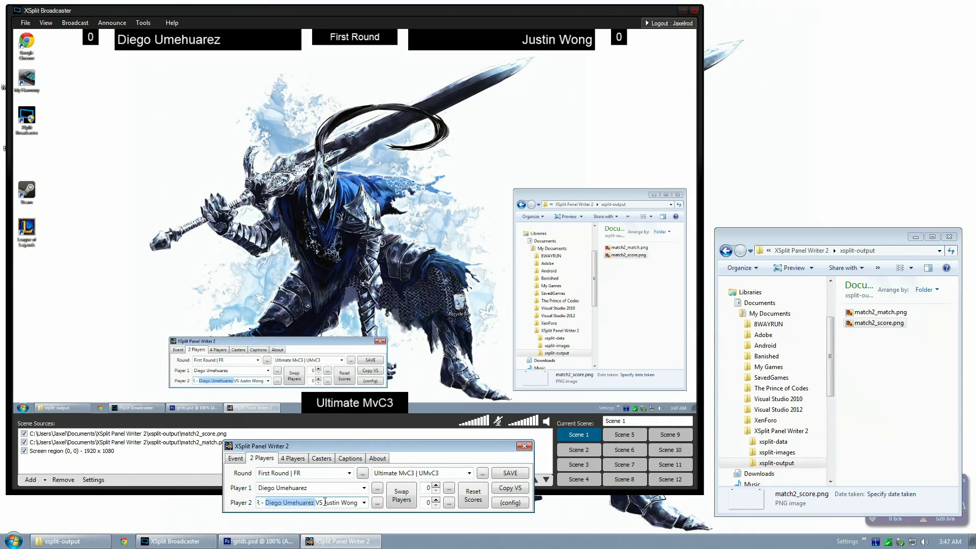
{"action": "left_click", "coordinate": [235, 458]}
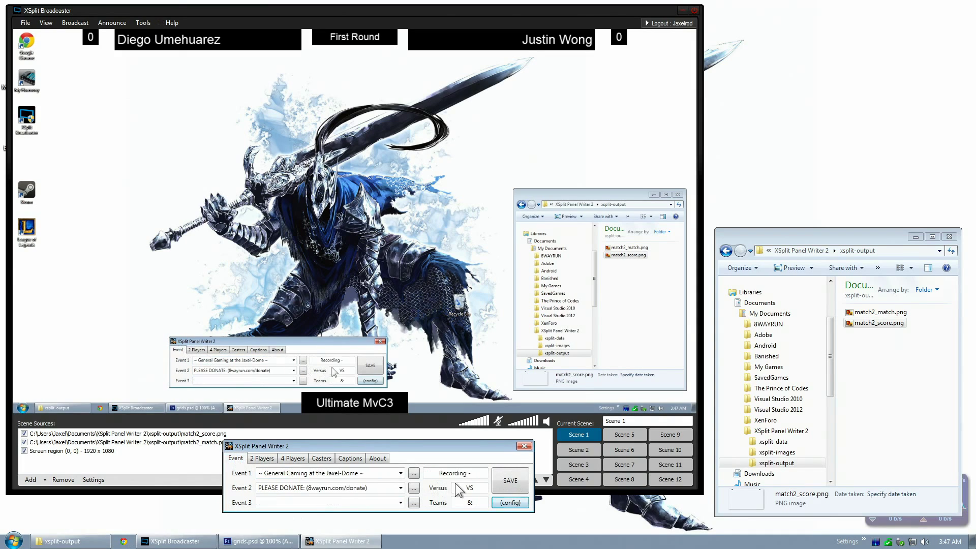
{"action": "left_click", "coordinate": [262, 458]}
Delete the prefix so Player 2 holds only the second player's name
{"action": "left_click", "coordinate": [319, 503]}
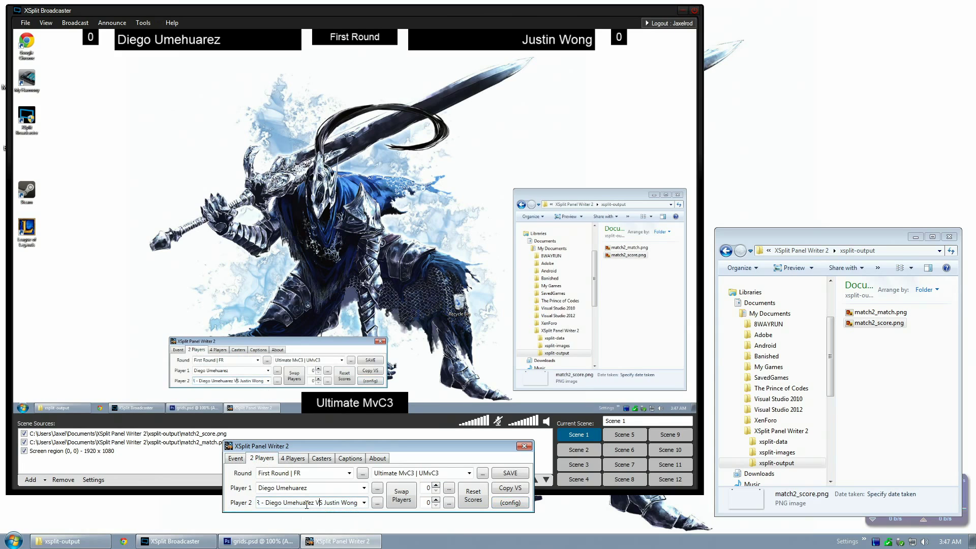
{"action": "left_click", "coordinate": [342, 503]}
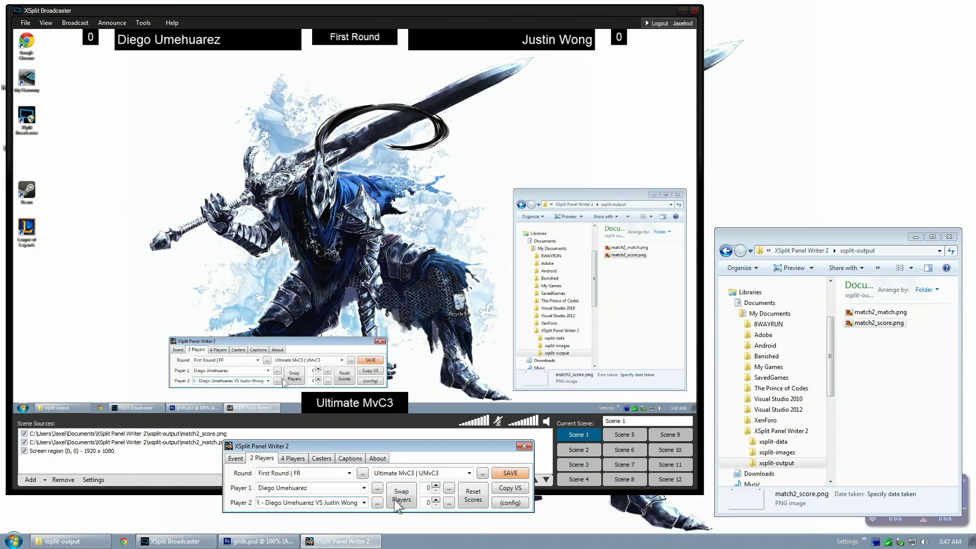
{"action": "key", "text": "shift+Home"}
{"action": "key", "text": "BackSpace"}
{"action": "left_click", "coordinate": [14, 540]}
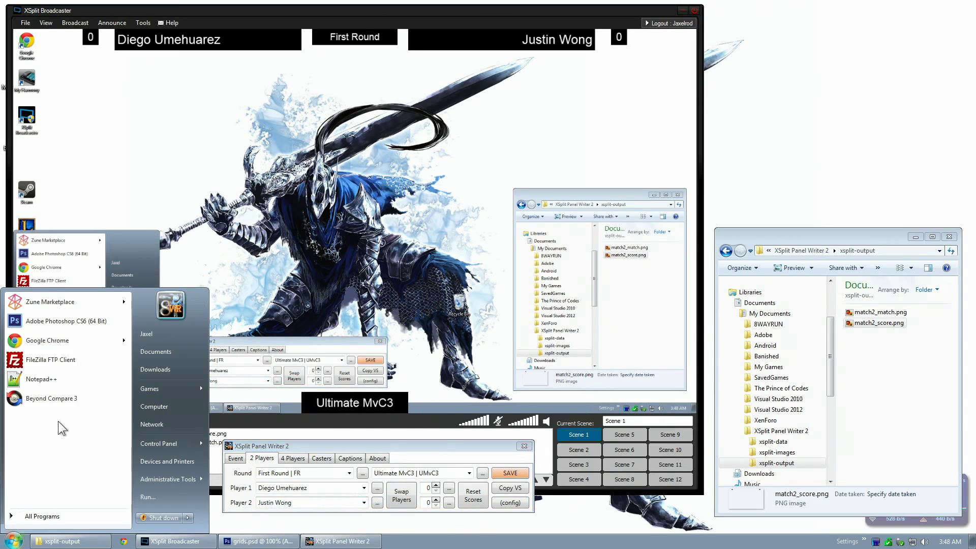
Paste the recording title line into a new Notepad++ document, then close it without saving
{"action": "left_click", "coordinate": [51, 379]}
{"action": "type", "text": "Recording - UMvC3 FR - Diego Umehuarez VS Justin Wong"}
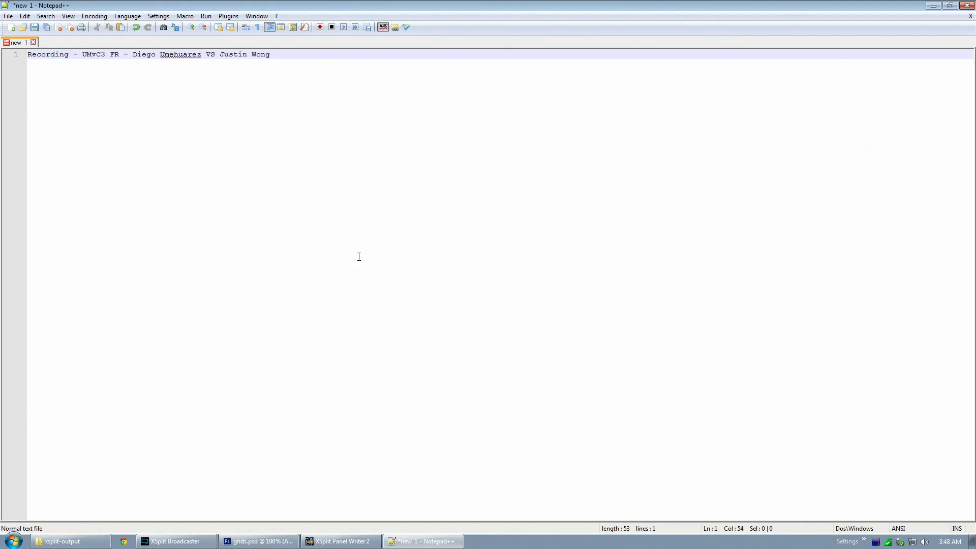
{"action": "key", "text": "ctrl+w"}
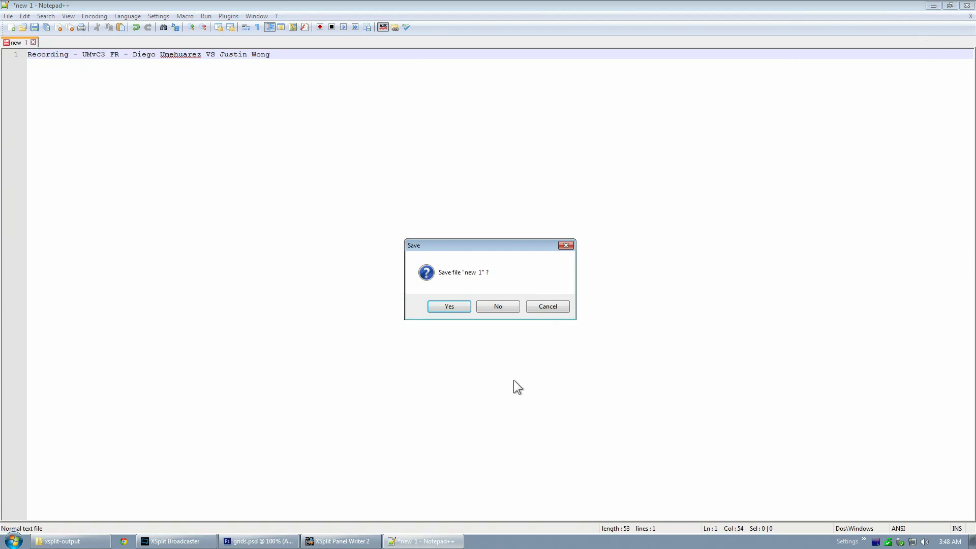
{"action": "left_click", "coordinate": [509, 309]}
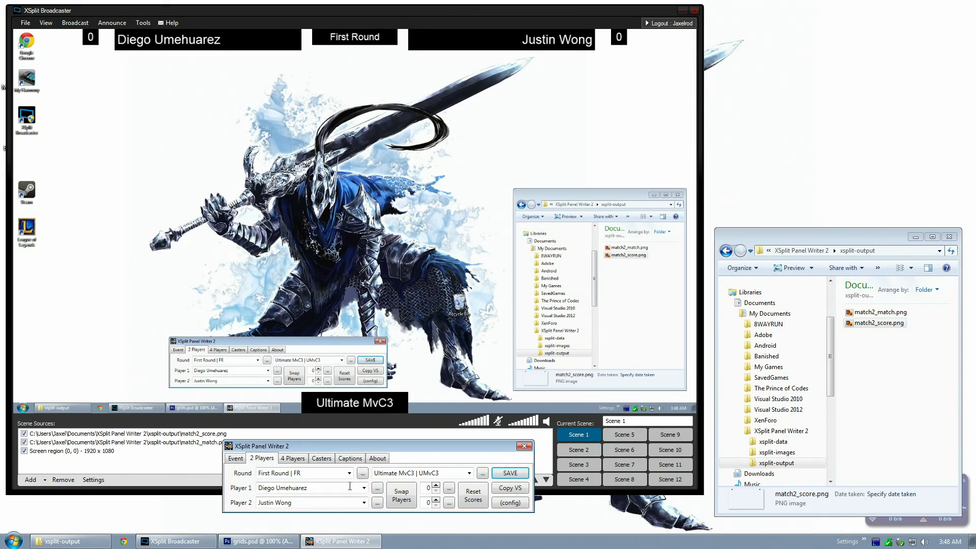
In Player 1's text settings, try the BrowalliaUPC and DaunPenh fonts for the name
{"action": "left_click", "coordinate": [362, 473]}
{"action": "left_click", "coordinate": [466, 407]}
{"action": "left_click", "coordinate": [377, 489]}
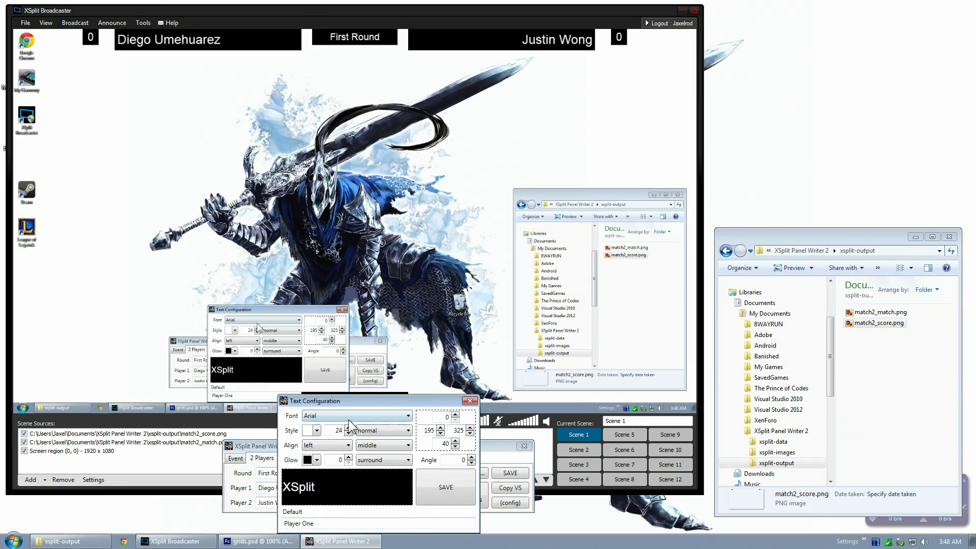
{"action": "left_click", "coordinate": [336, 422]}
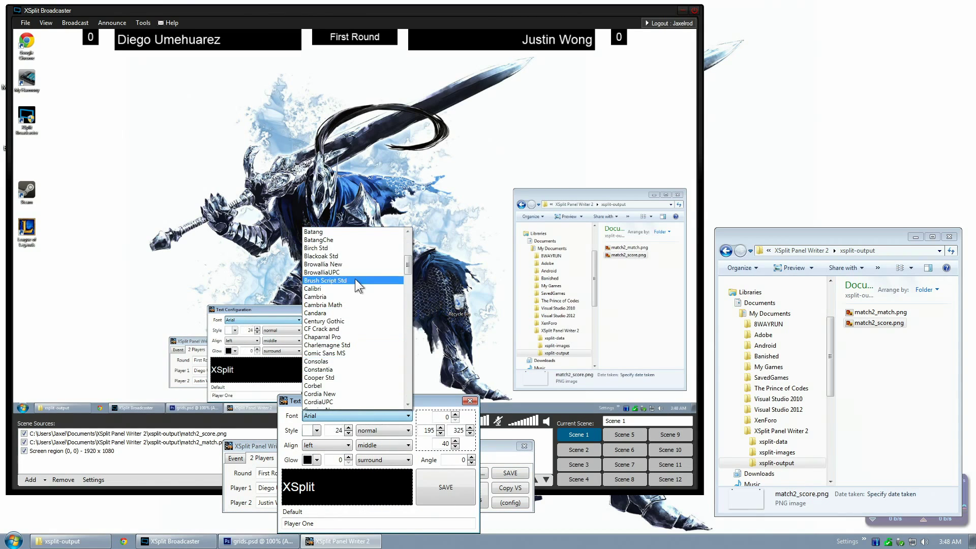
{"action": "left_click", "coordinate": [402, 273]}
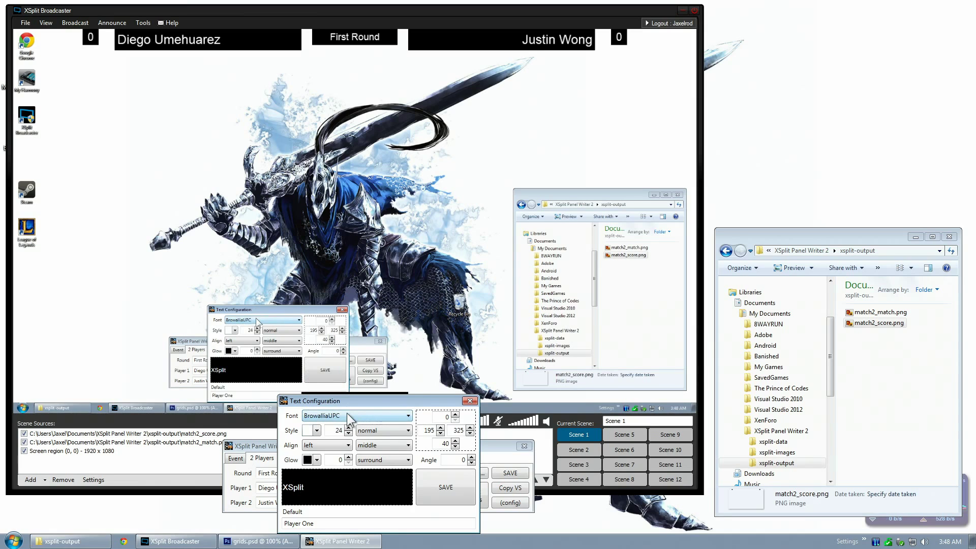
{"action": "left_click", "coordinate": [359, 418]}
{"action": "scroll", "coordinate": [357, 402], "scroll_direction": "down", "scroll_amount": 1}
{"action": "left_click", "coordinate": [355, 373]}
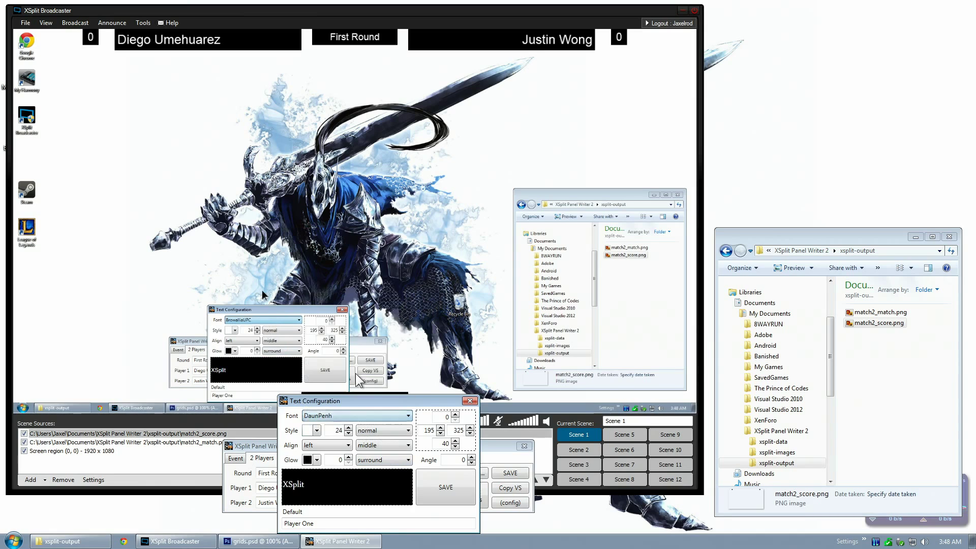
Try Gisha, then settle on GungsuhChe, save the panel and check the Broadcaster scene
{"action": "left_click", "coordinate": [356, 421]}
{"action": "type", "text": "Gisha"}
{"action": "key", "text": "Return"}
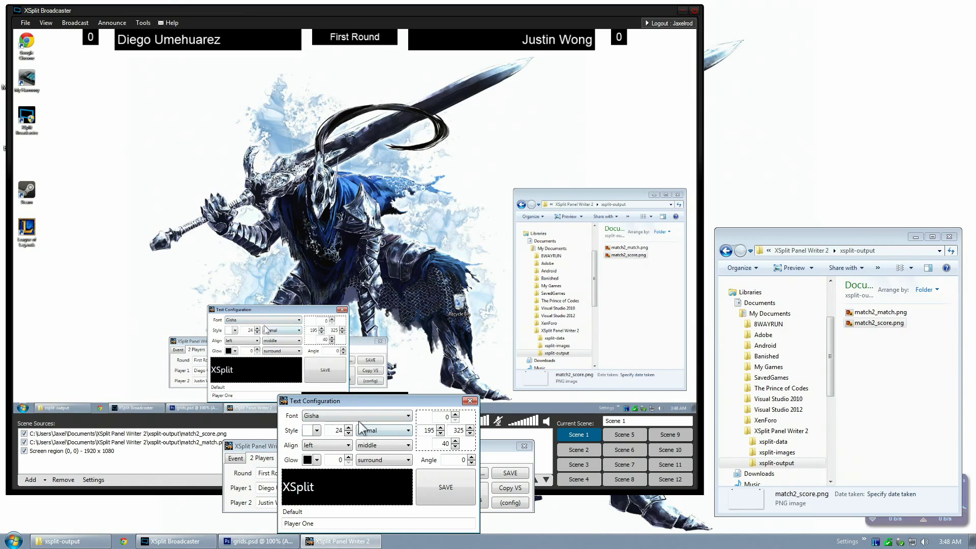
{"action": "left_click", "coordinate": [359, 419]}
{"action": "left_click", "coordinate": [352, 295]}
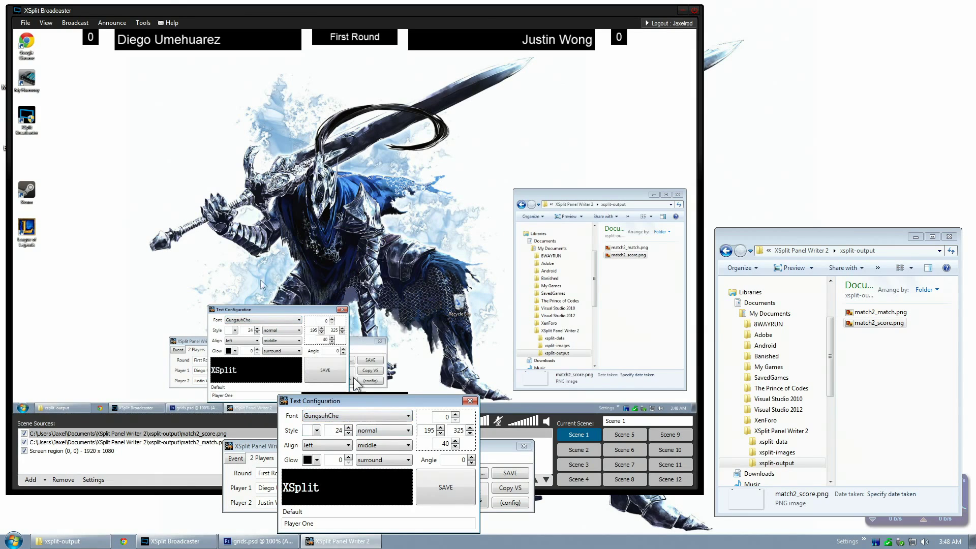
{"action": "left_click", "coordinate": [448, 485]}
{"action": "left_click", "coordinate": [509, 474]}
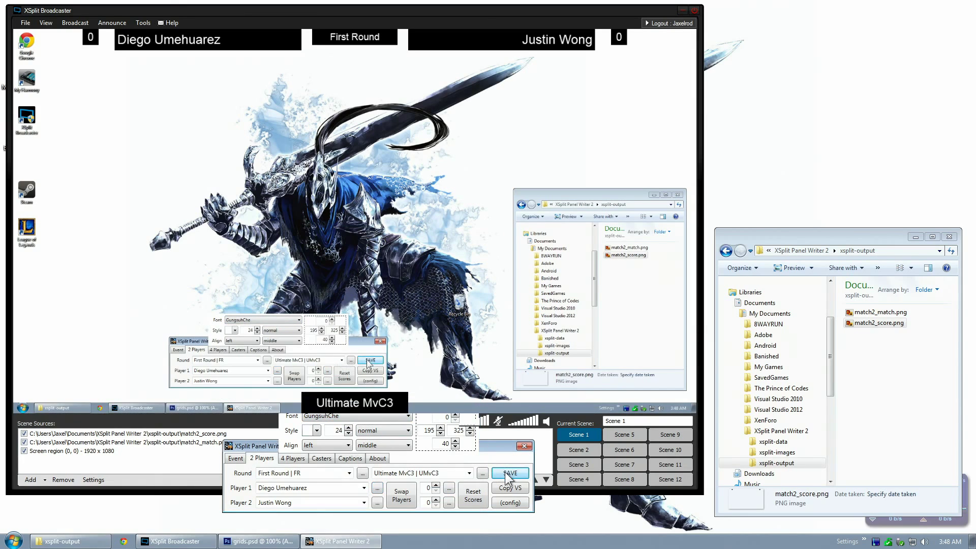
{"action": "left_click", "coordinate": [587, 436]}
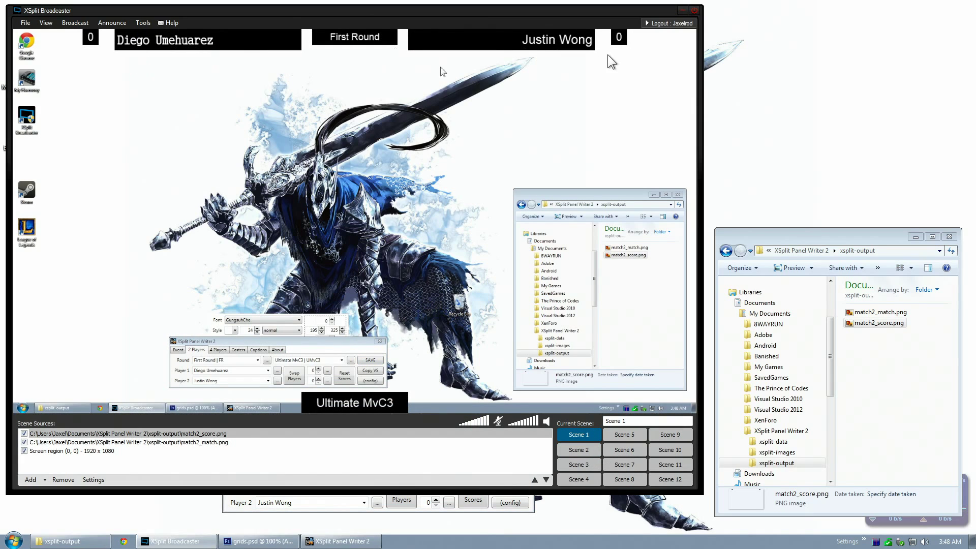
Set Player One's name to font size 23 in bold-italic style
{"action": "left_click", "coordinate": [333, 502]}
{"action": "left_click", "coordinate": [377, 487]}
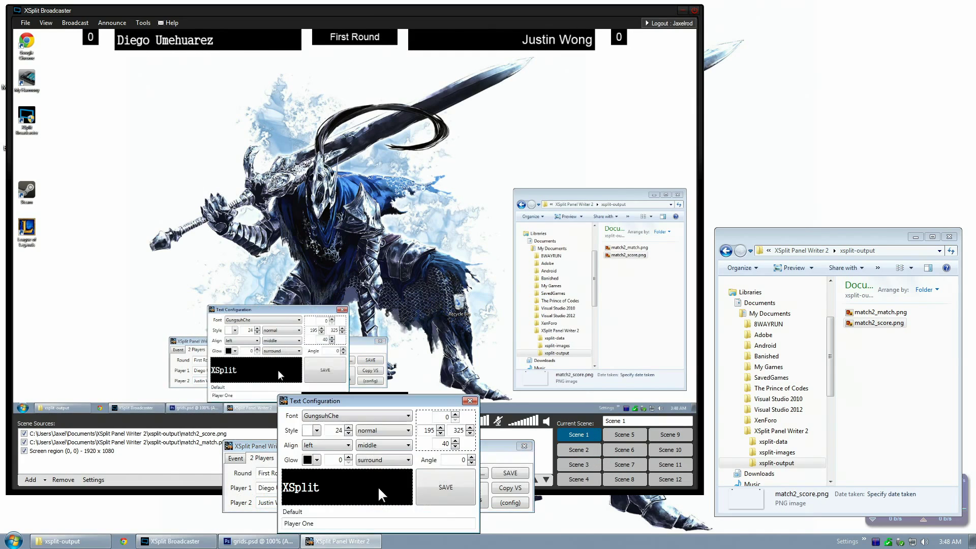
{"action": "left_click", "coordinate": [349, 434]}
{"action": "left_click", "coordinate": [348, 434]}
{"action": "left_click", "coordinate": [349, 434]}
{"action": "left_click", "coordinate": [349, 427]}
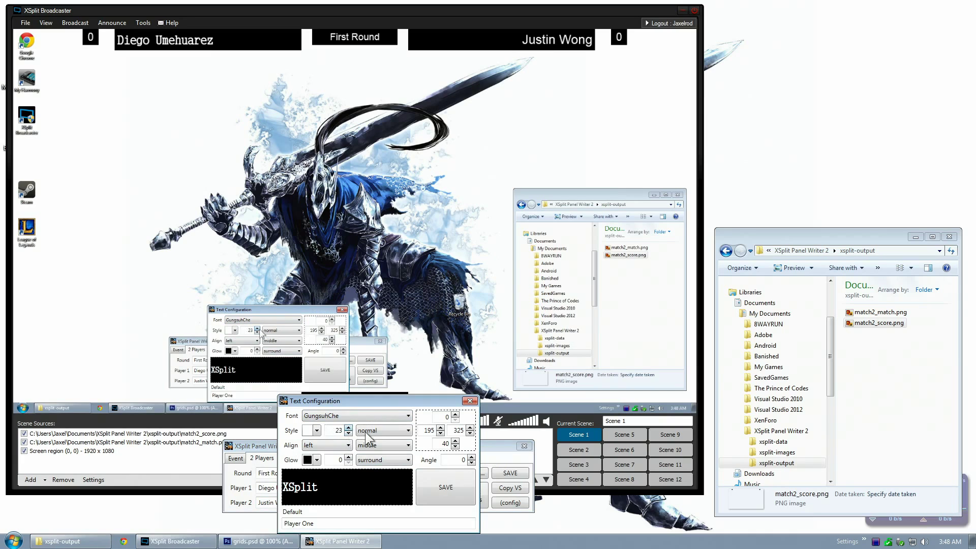
{"action": "left_click", "coordinate": [365, 432]}
{"action": "left_click", "coordinate": [380, 456]}
{"action": "left_click", "coordinate": [384, 430]}
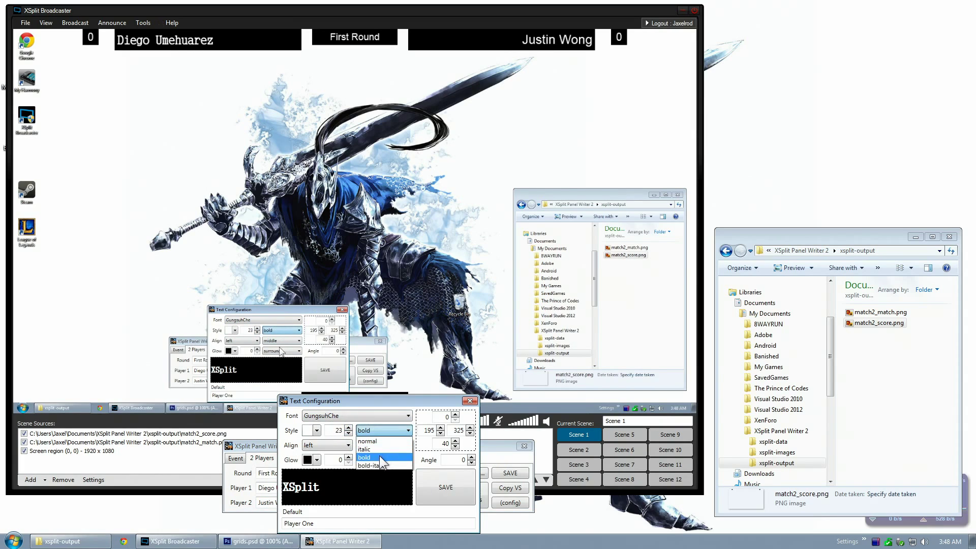
{"action": "left_click", "coordinate": [376, 465]}
Right-align Player One's name, save, and reload Scene 1 to show the change
{"action": "left_click", "coordinate": [325, 445]}
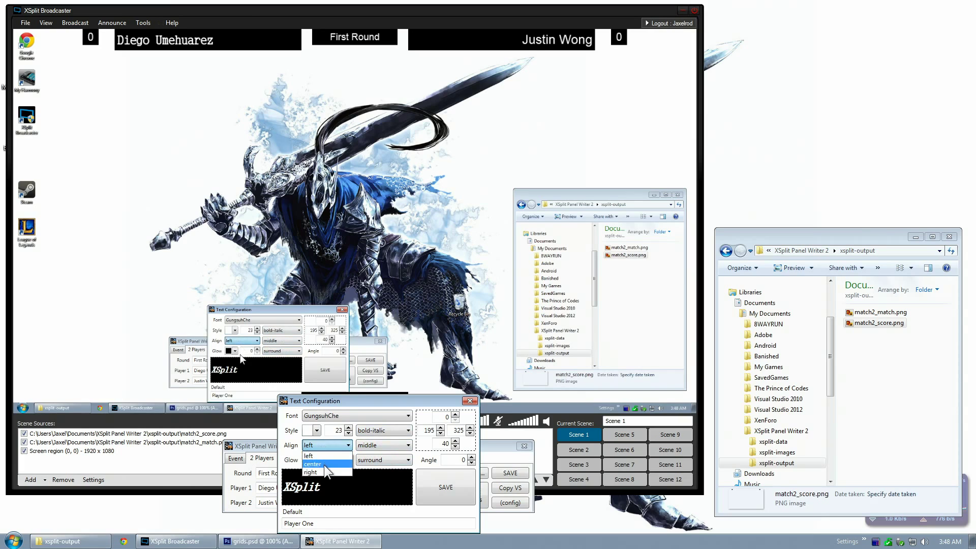
{"action": "left_click", "coordinate": [322, 471]}
{"action": "left_click", "coordinate": [333, 446]}
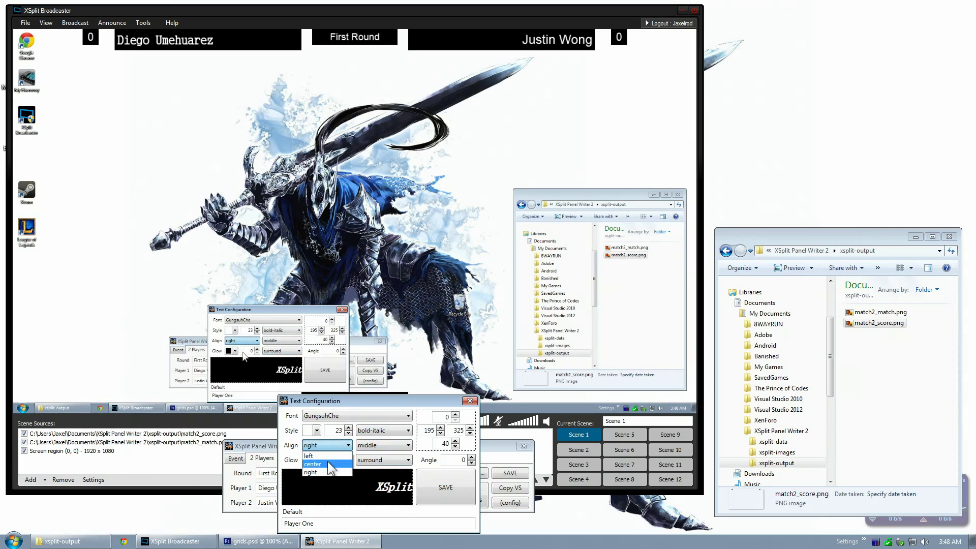
{"action": "left_click", "coordinate": [327, 463]}
{"action": "left_click", "coordinate": [433, 487]}
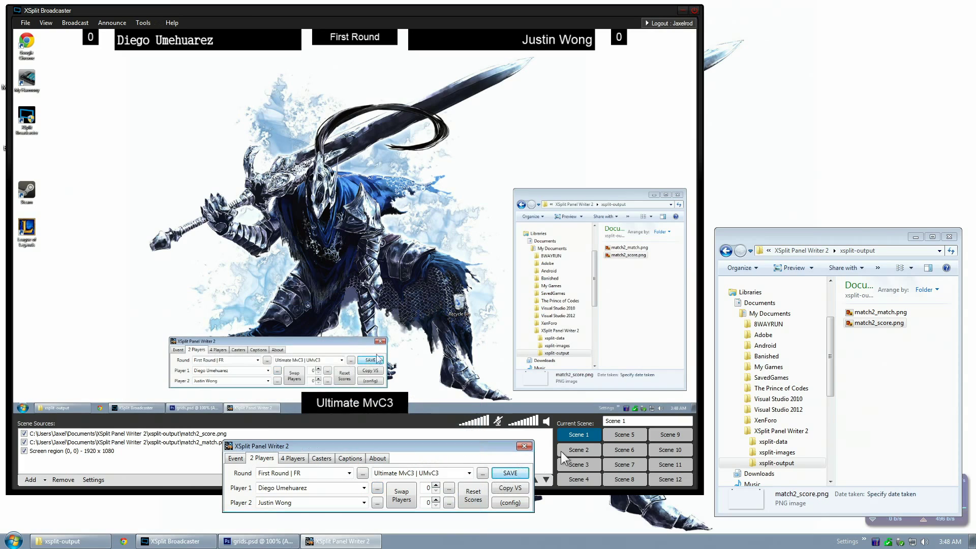
{"action": "left_click", "coordinate": [573, 434]}
{"action": "left_click", "coordinate": [358, 510]}
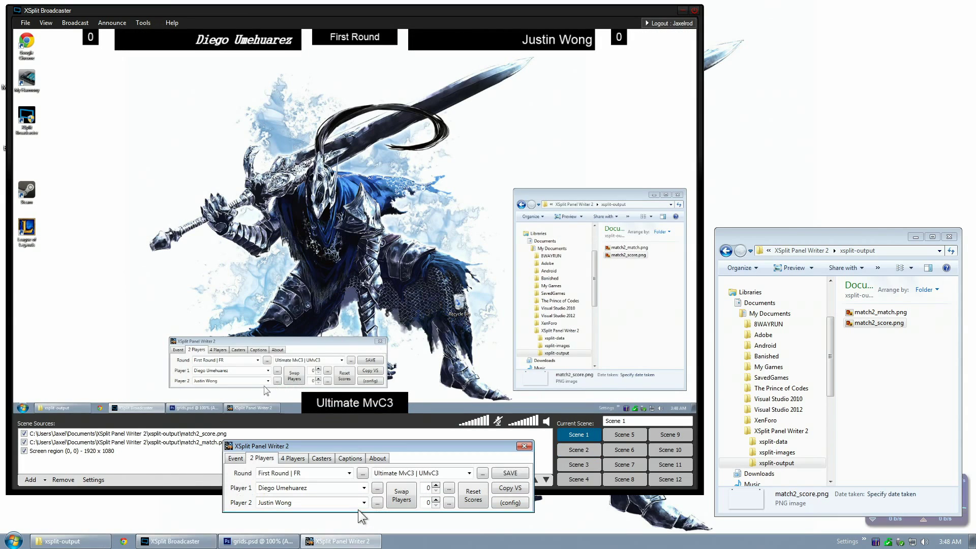
Test new offset values (195, 40, 325) and raise the top offset to 30, then refresh the overlay
{"action": "left_click_drag", "start_coordinate": [383, 442], "coordinate": [389, 458]}
{"action": "left_click", "coordinate": [377, 504]}
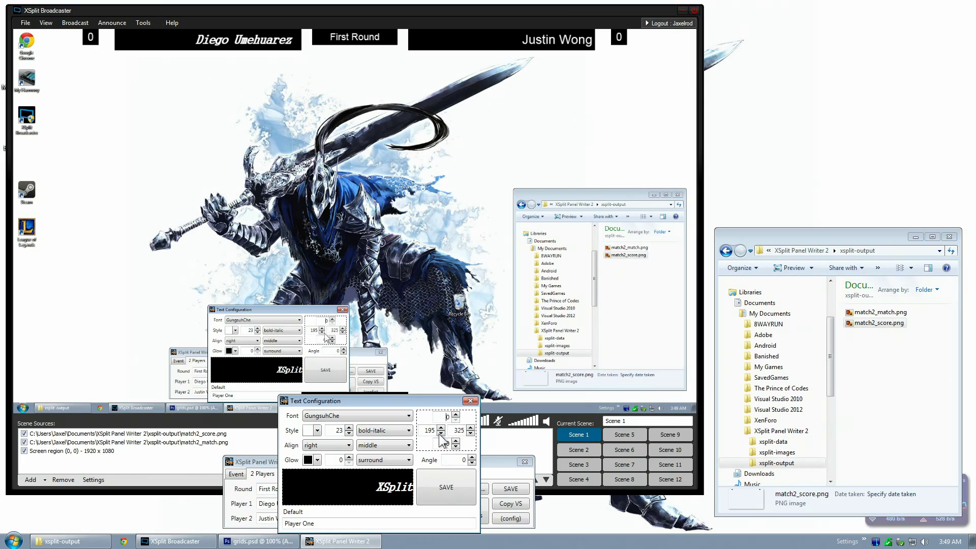
{"action": "double_click", "coordinate": [430, 430]}
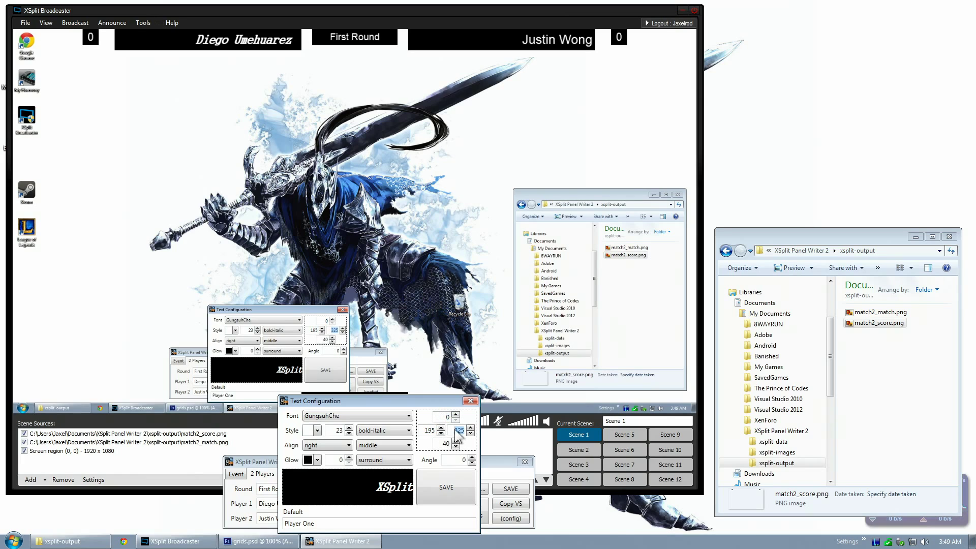
{"action": "key", "text": "Tab"}
{"action": "left_click", "coordinate": [447, 416]}
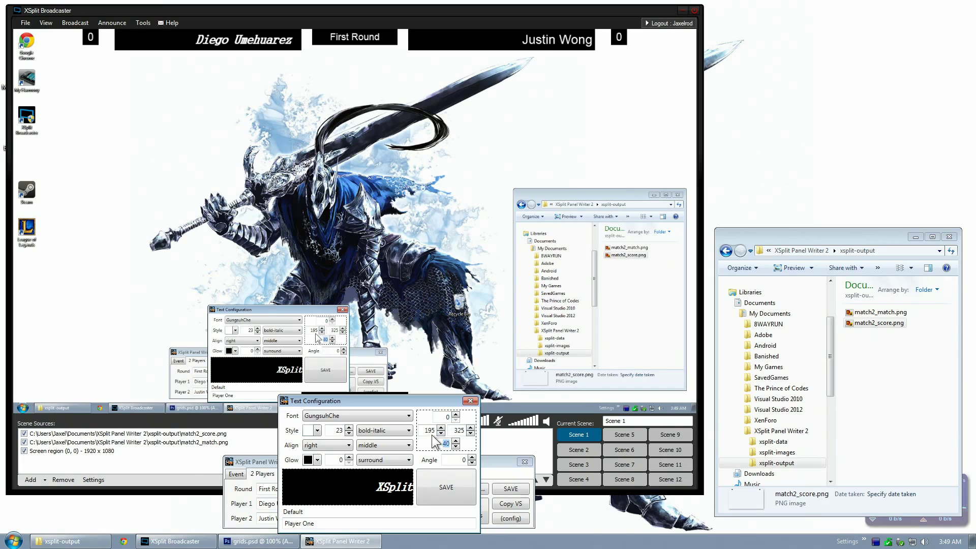
{"action": "double_click", "coordinate": [429, 431]}
{"action": "double_click", "coordinate": [458, 430]}
{"action": "left_click", "coordinate": [209, 137]}
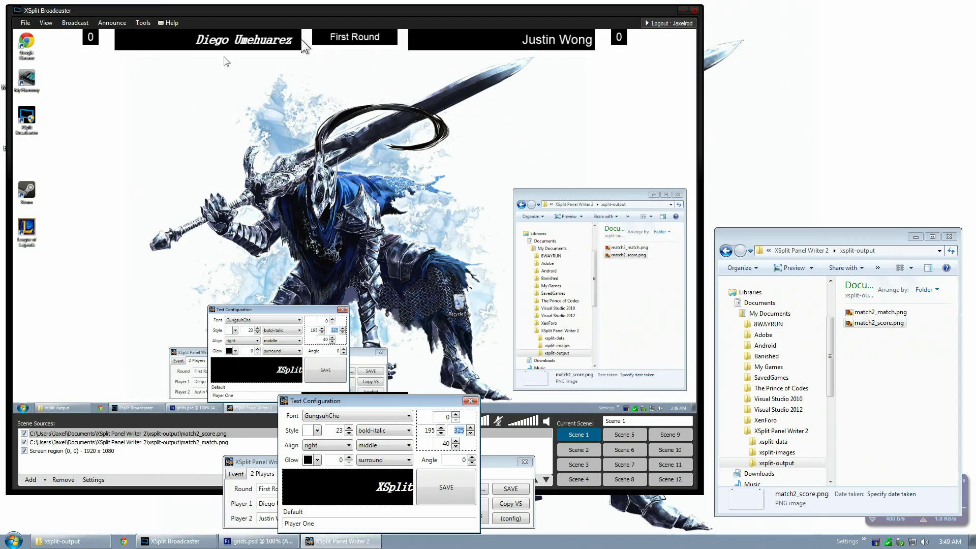
{"action": "left_click", "coordinate": [456, 415]}
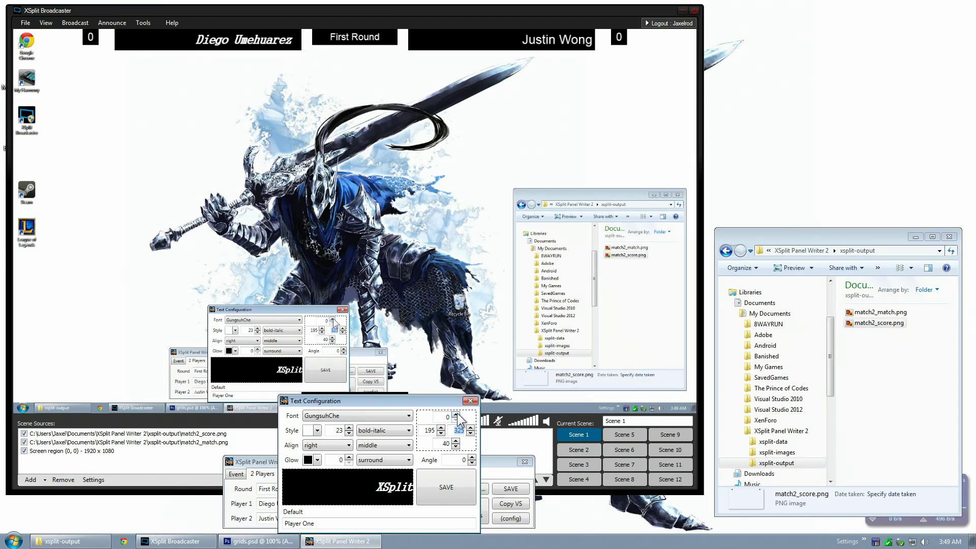
{"action": "left_click", "coordinate": [446, 487]}
{"action": "left_click", "coordinate": [580, 449]}
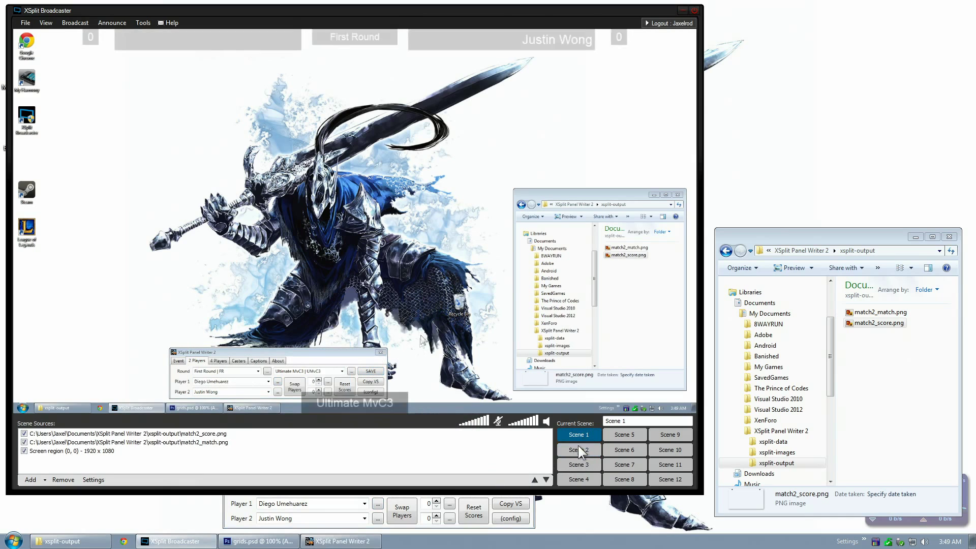
{"action": "left_click", "coordinate": [579, 435]}
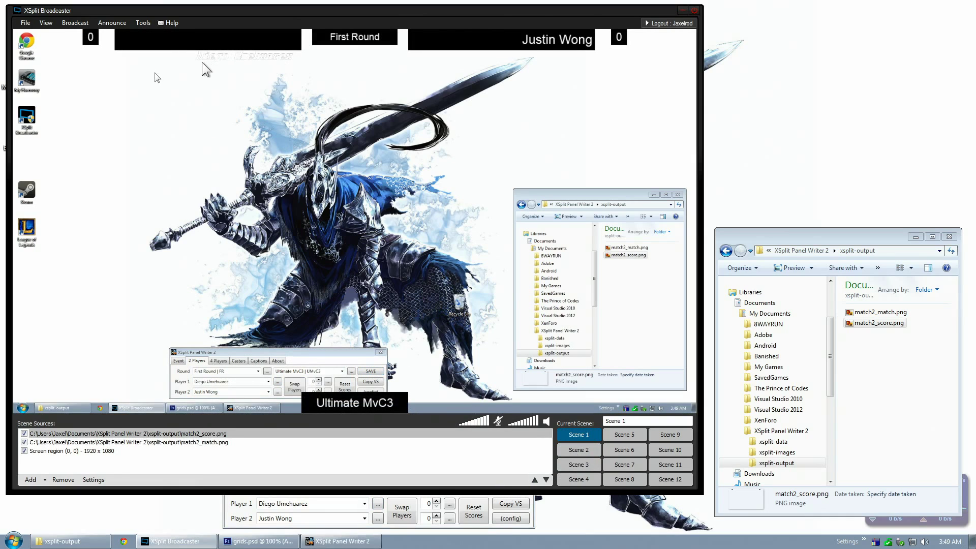
Lower Player One's top offset from 30, save, and reload Scene 1
{"action": "left_click", "coordinate": [407, 500]}
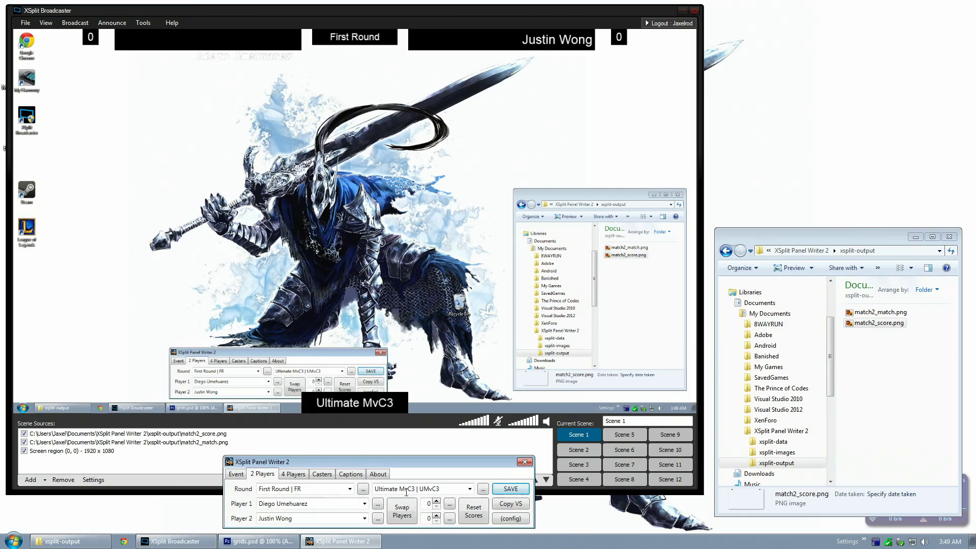
{"action": "left_click", "coordinate": [378, 504]}
{"action": "left_click", "coordinate": [456, 420]}
{"action": "left_click", "coordinate": [456, 420]}
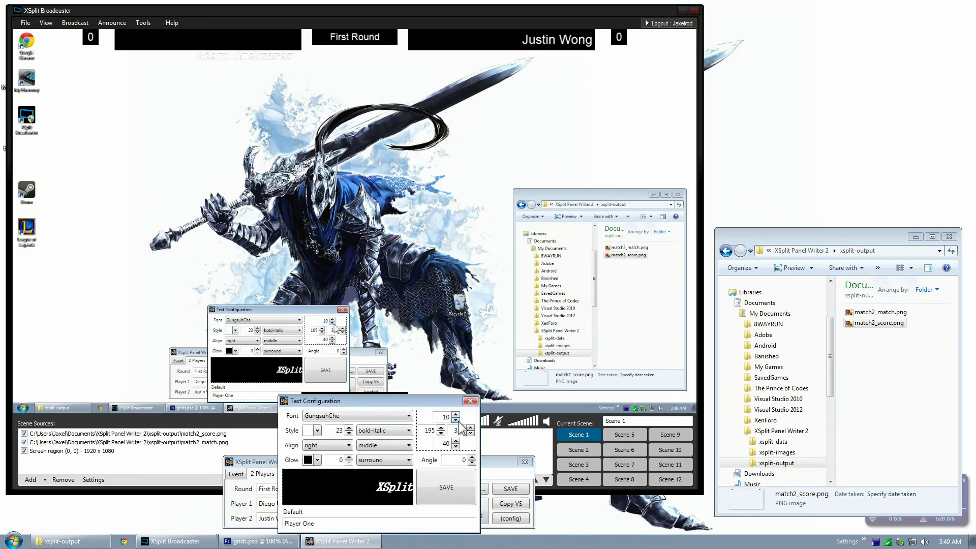
{"action": "left_click", "coordinate": [463, 487]}
{"action": "left_click", "coordinate": [585, 434]}
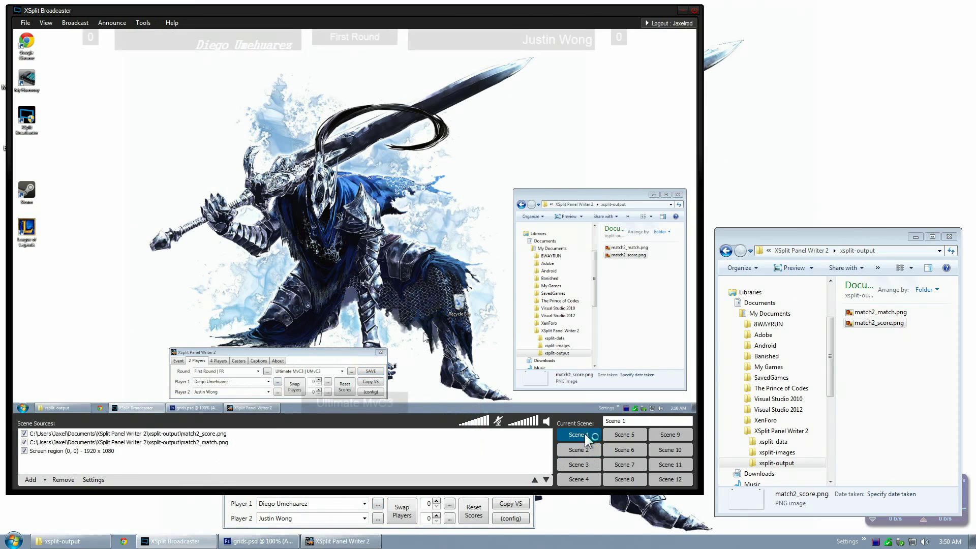
Set Player One's name to bottom vertical alignment, save, and refresh Scene 1
{"action": "left_click", "coordinate": [381, 508]}
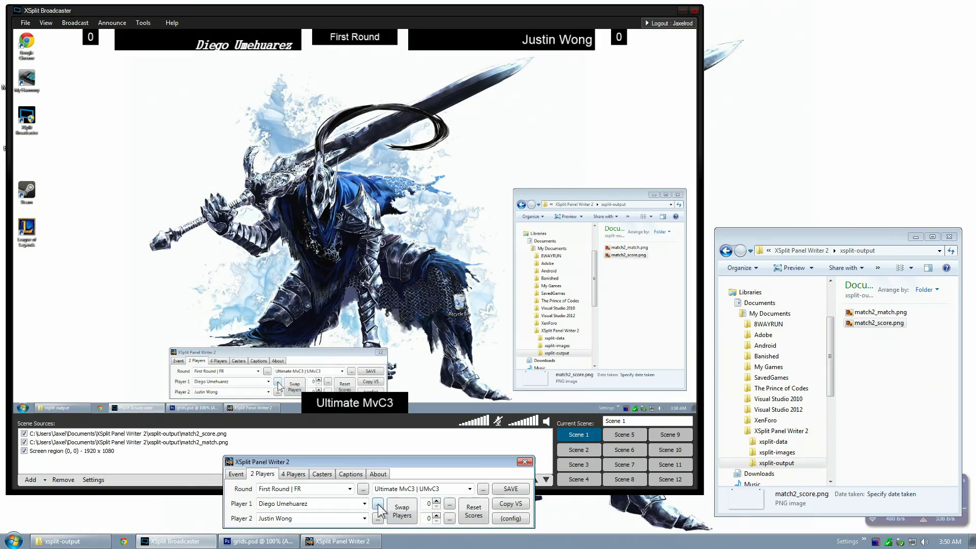
{"action": "left_click", "coordinate": [378, 504]}
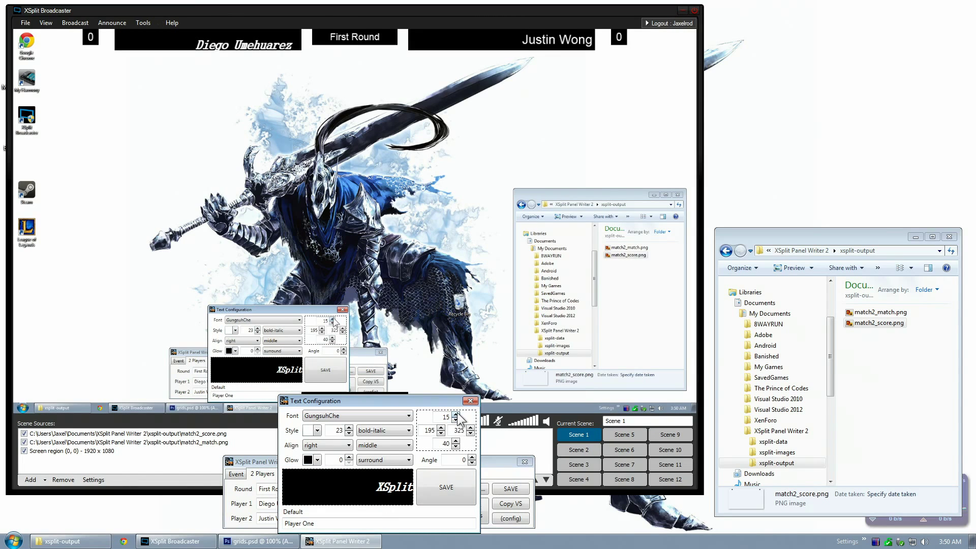
{"action": "left_click", "coordinate": [368, 446]}
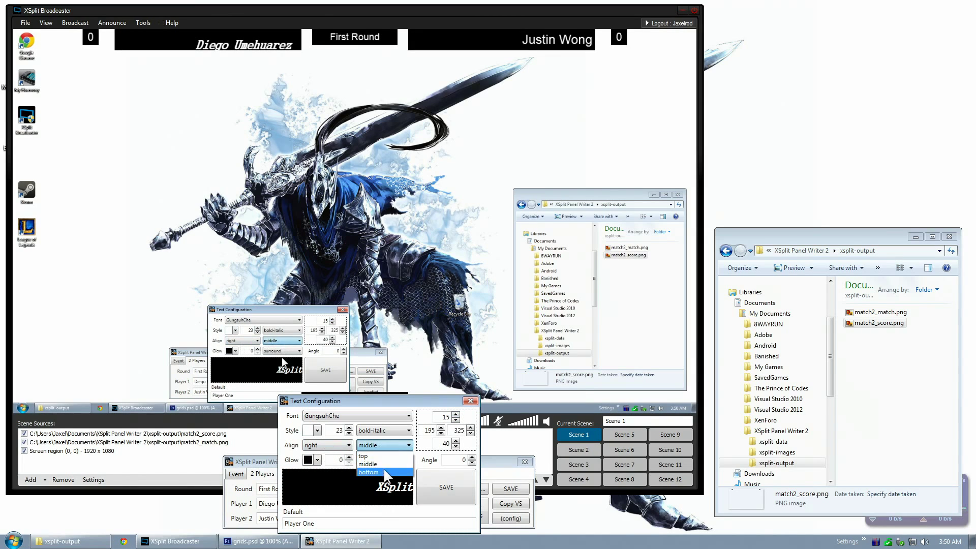
{"action": "left_click", "coordinate": [383, 469]}
{"action": "left_click", "coordinate": [577, 446]}
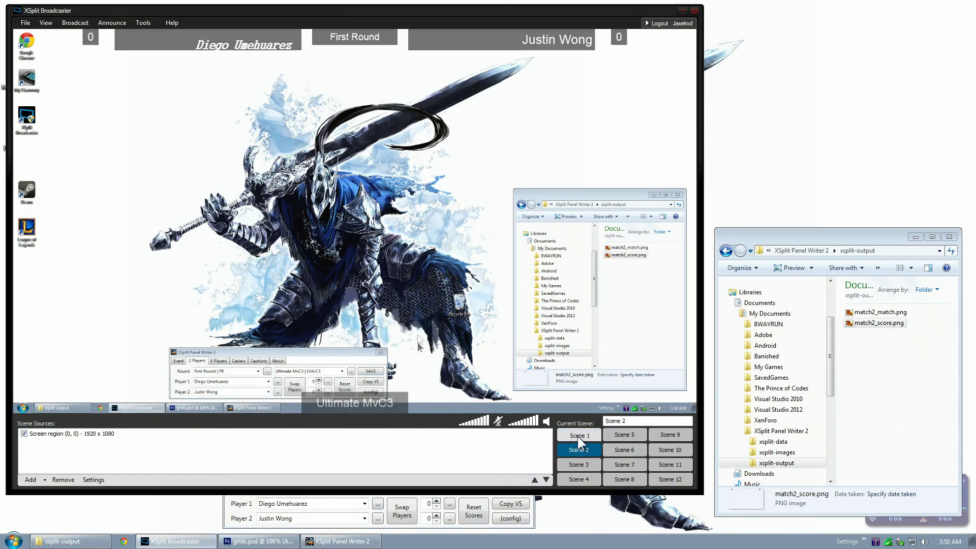
{"action": "left_click", "coordinate": [578, 436]}
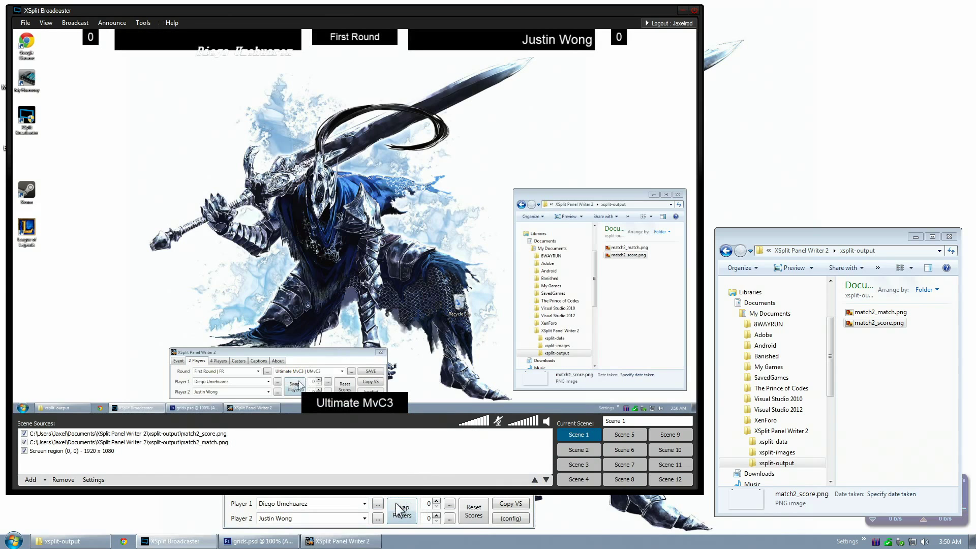
{"action": "left_click", "coordinate": [378, 504]}
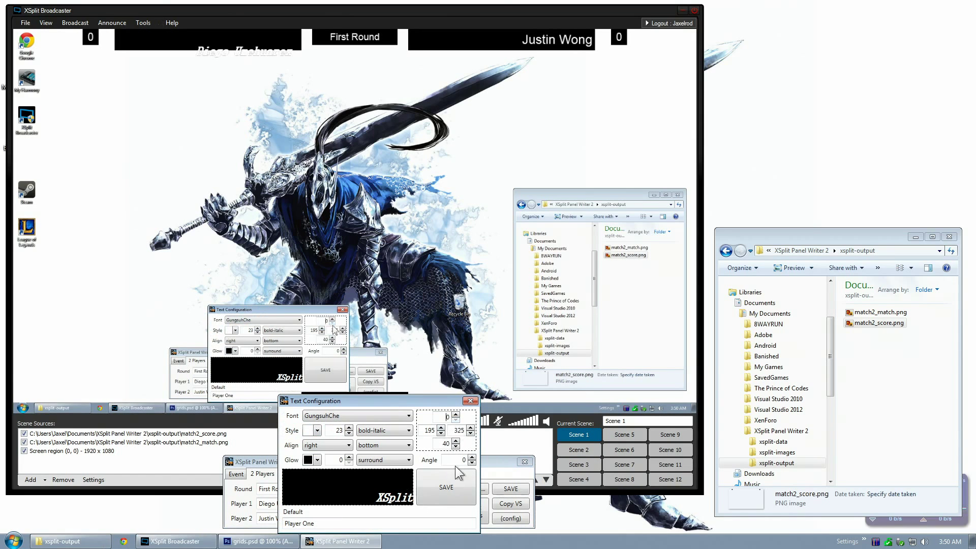
{"action": "left_click", "coordinate": [456, 471]}
{"action": "left_click", "coordinate": [578, 434]}
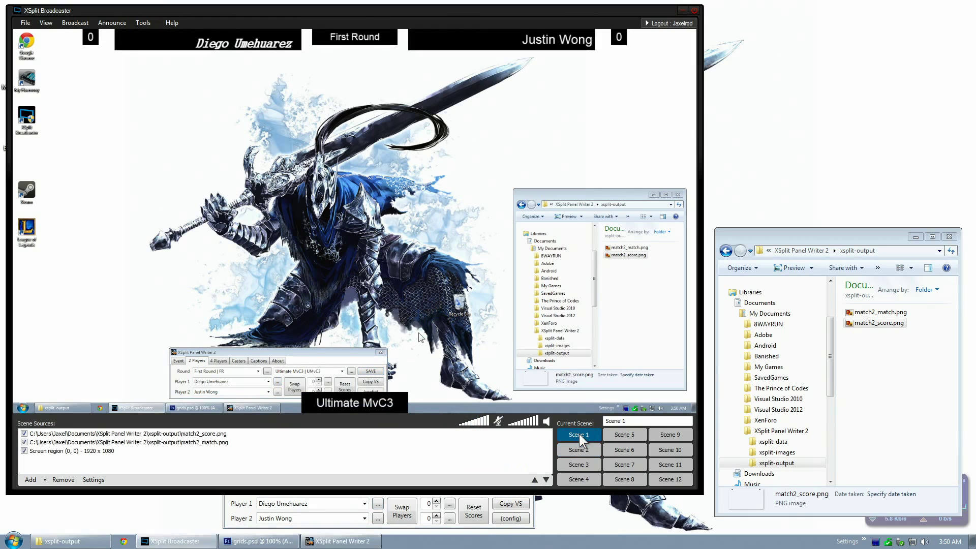
Rotate Player One's name to a 20 degree angle and view it in Scene 1
{"action": "left_click", "coordinate": [377, 503]}
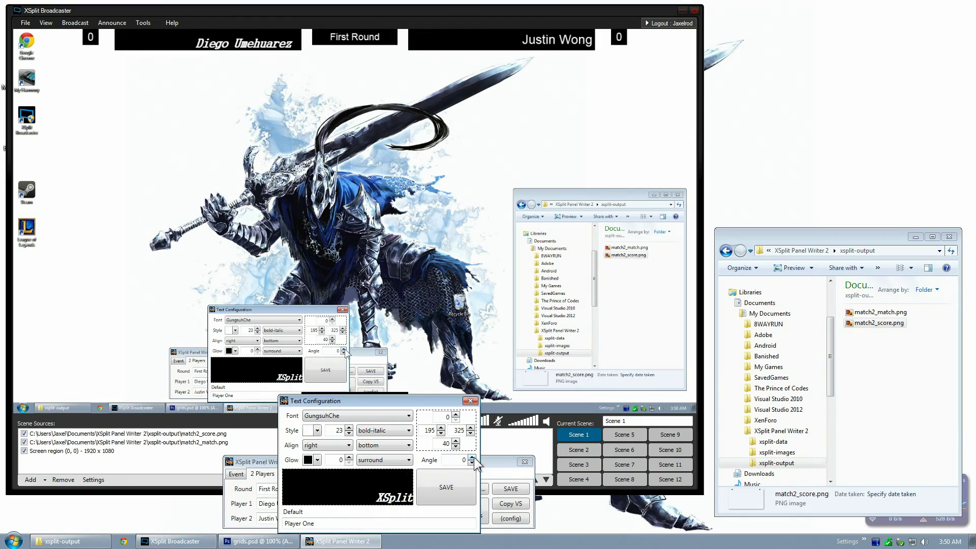
{"action": "left_click_drag", "start_coordinate": [473, 457], "coordinate": [474, 457]}
{"action": "left_click", "coordinate": [471, 484]}
{"action": "left_click", "coordinate": [571, 448]}
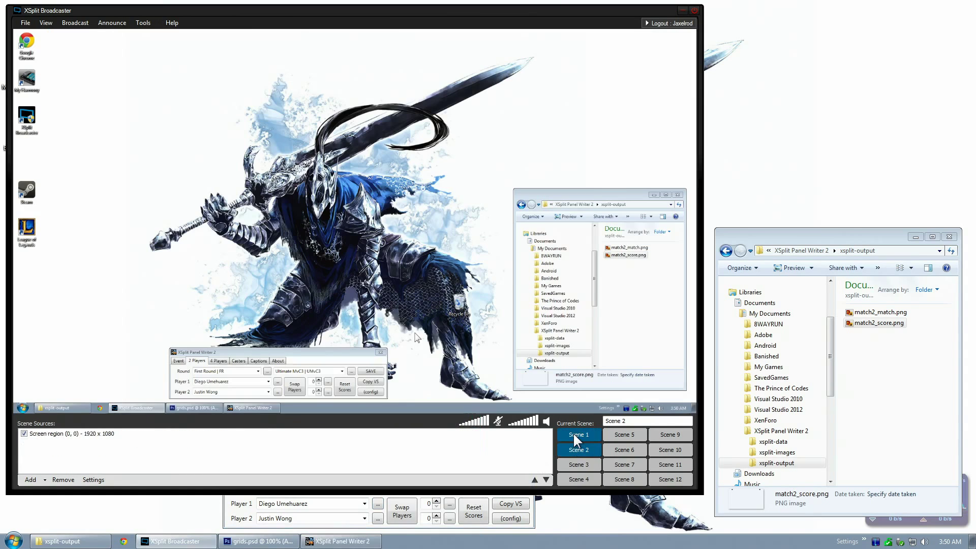
{"action": "left_click", "coordinate": [574, 435]}
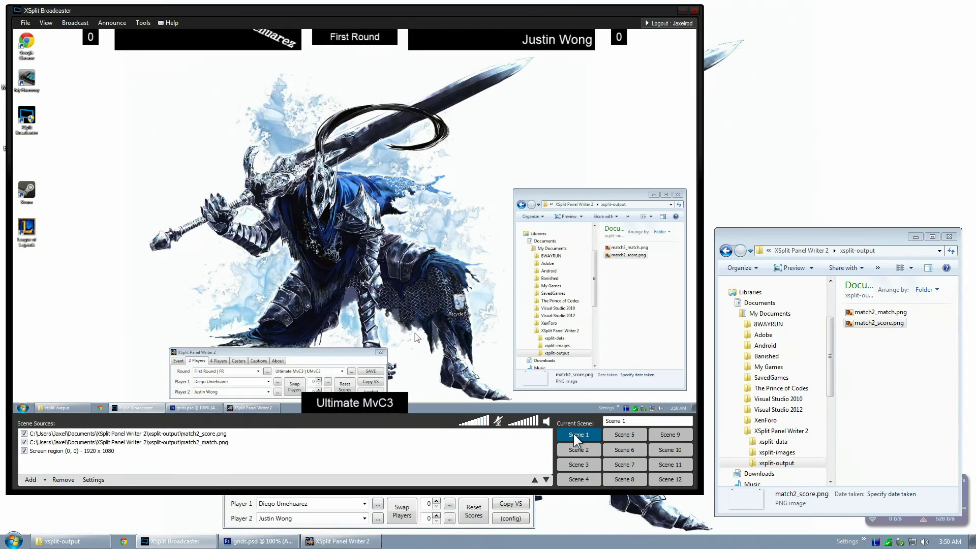
Reset the name's angle to 0, save, reload Scene 1 and reopen the text settings
{"action": "left_click", "coordinate": [379, 504]}
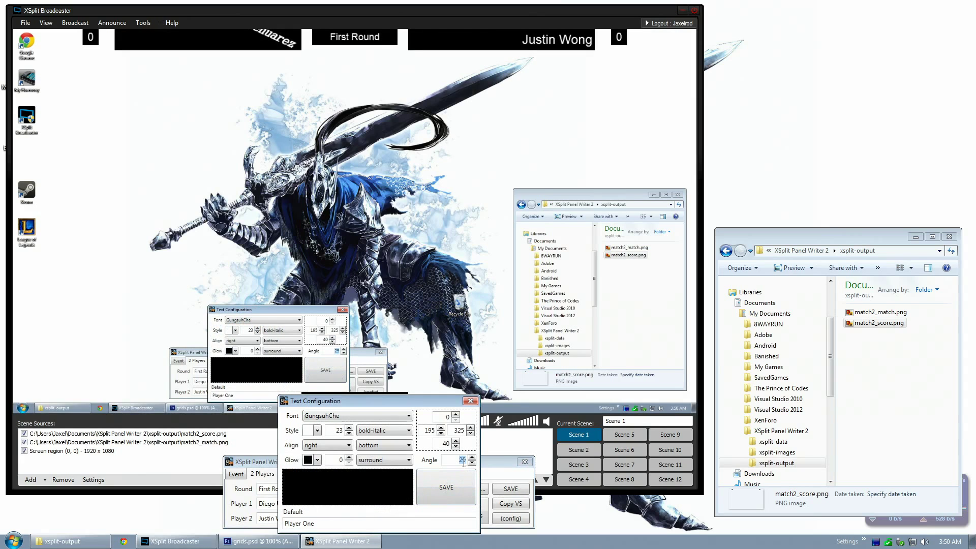
{"action": "type", "text": "0"}
{"action": "left_click", "coordinate": [445, 497]}
{"action": "left_click", "coordinate": [577, 433]}
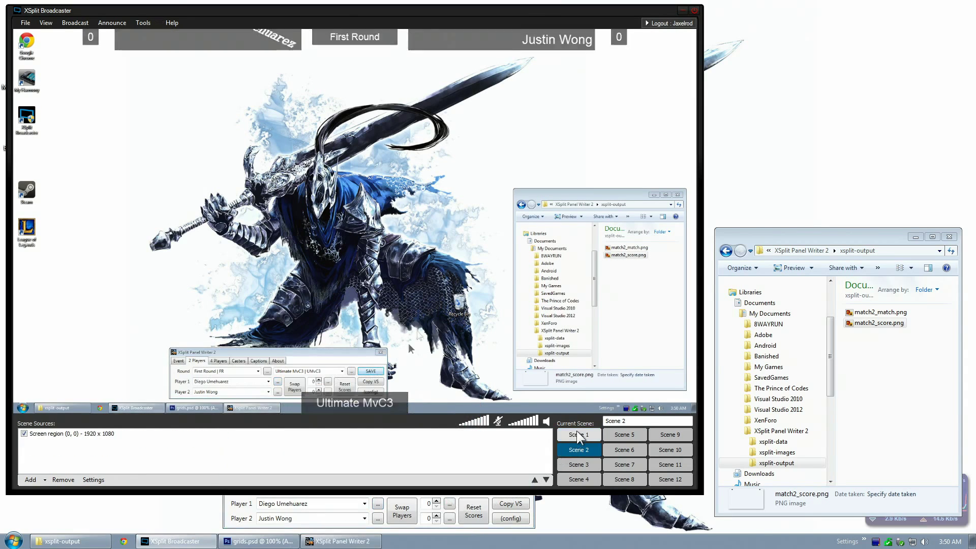
{"action": "left_click", "coordinate": [378, 504]}
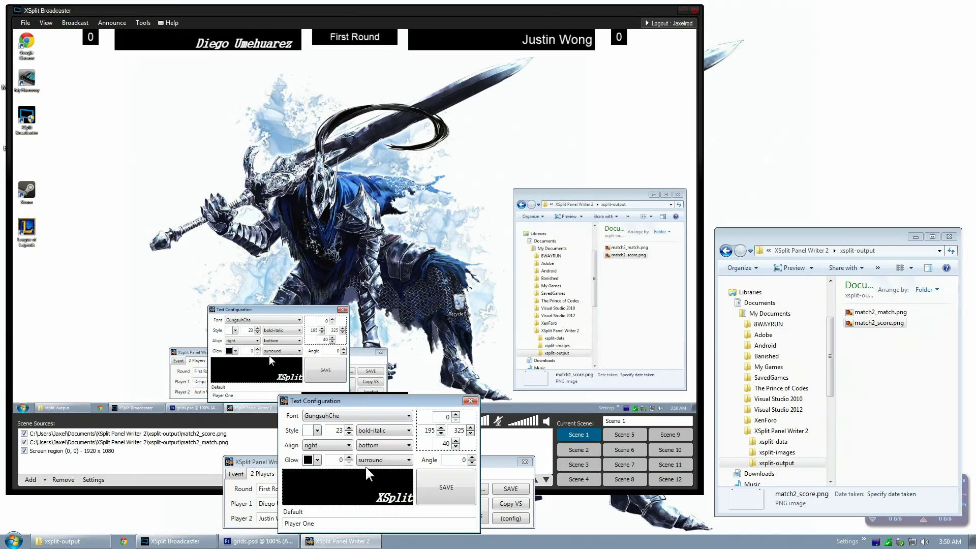
Edit the top value, save, and compare Scene 2 and Scene 1 in Broadcaster
{"action": "double_click", "coordinate": [446, 417]}
{"action": "left_click", "coordinate": [446, 487]}
{"action": "left_click", "coordinate": [572, 431]}
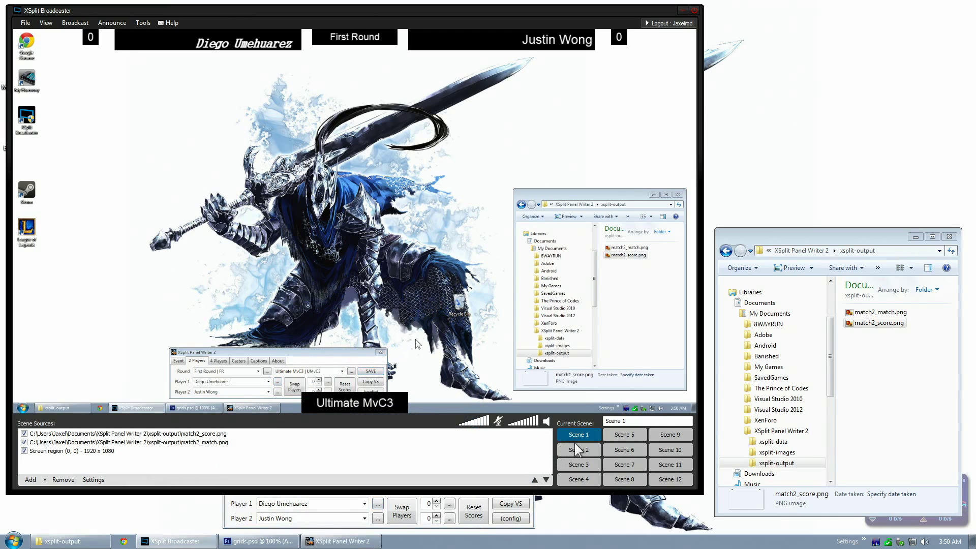
{"action": "left_click", "coordinate": [577, 450]}
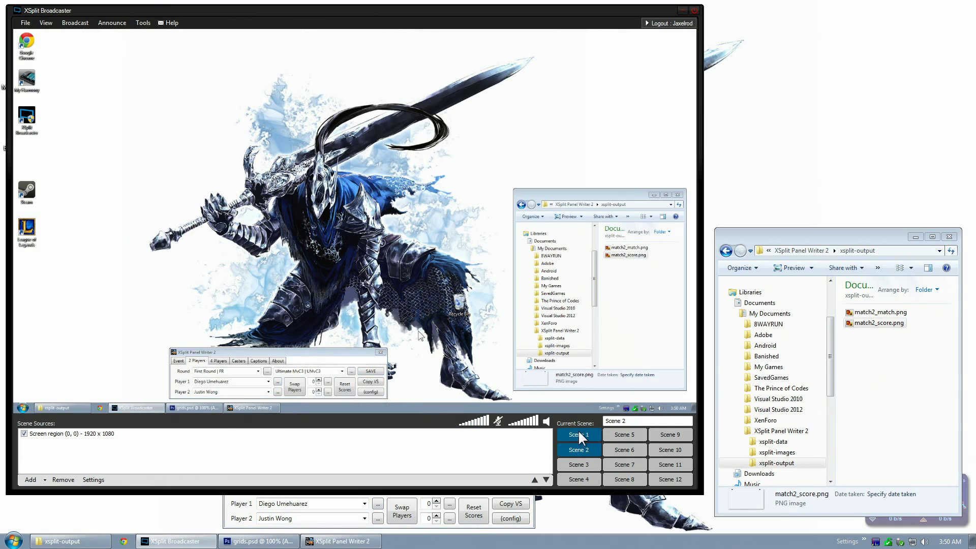
{"action": "left_click", "coordinate": [578, 432]}
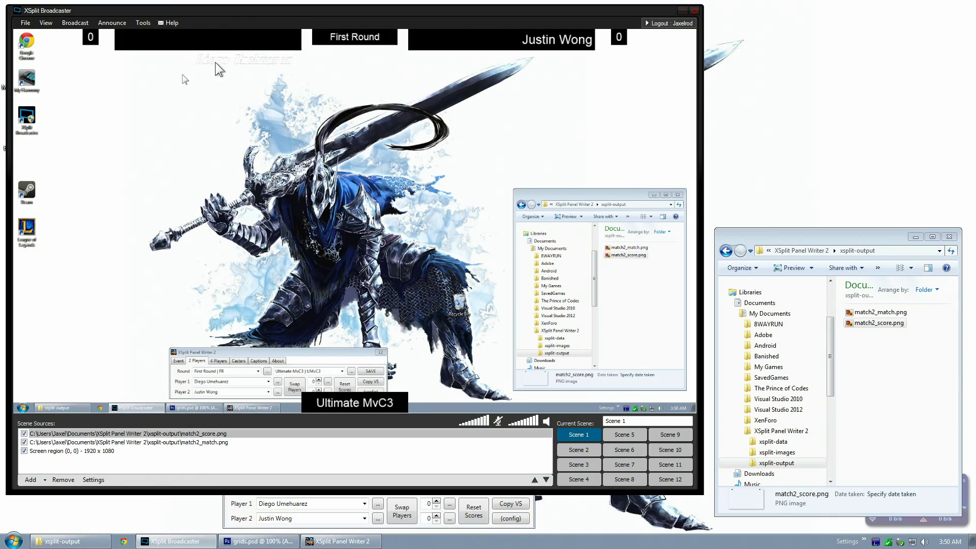
Give Player 1's name a red glow with strength 1
{"action": "left_click", "coordinate": [356, 498]}
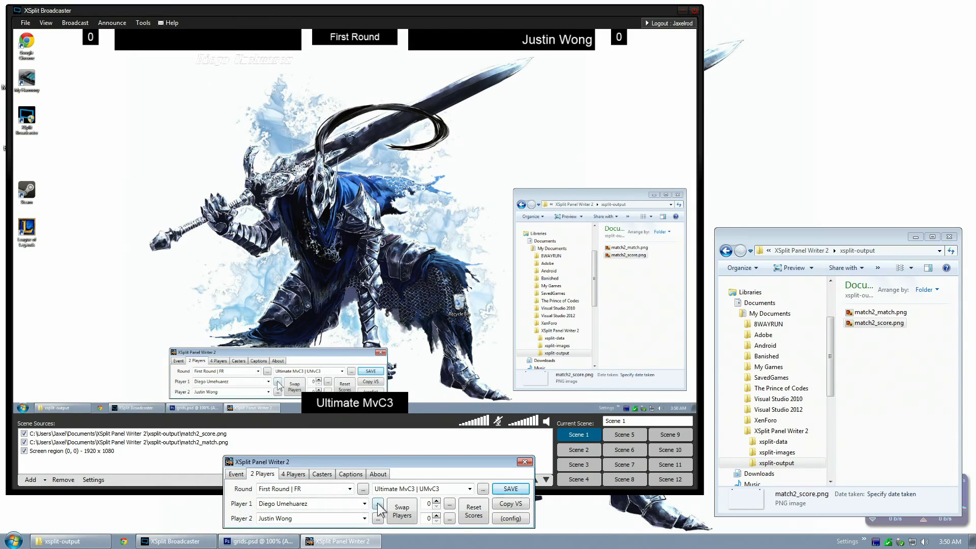
{"action": "left_click", "coordinate": [378, 504]}
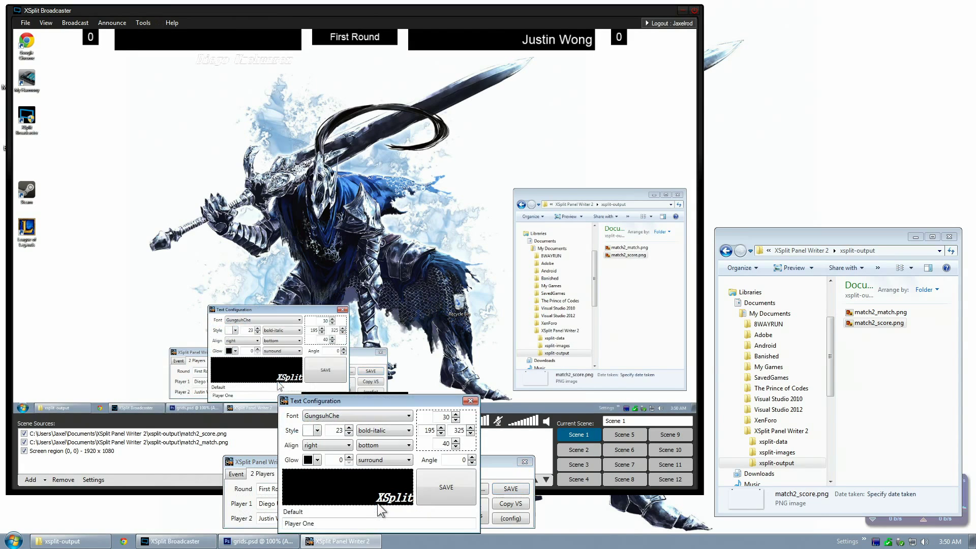
{"action": "left_click", "coordinate": [316, 459]}
{"action": "left_click", "coordinate": [352, 492]}
{"action": "left_click", "coordinate": [349, 456]}
{"action": "key", "text": "Return"}
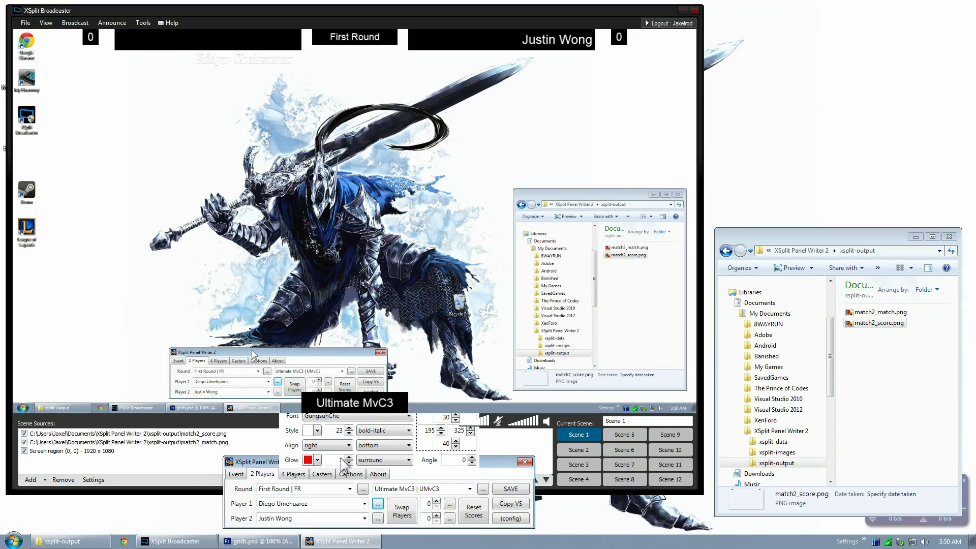
Change Player 1's glow direction to a bottom-left drop shadow
{"action": "left_click", "coordinate": [378, 503]}
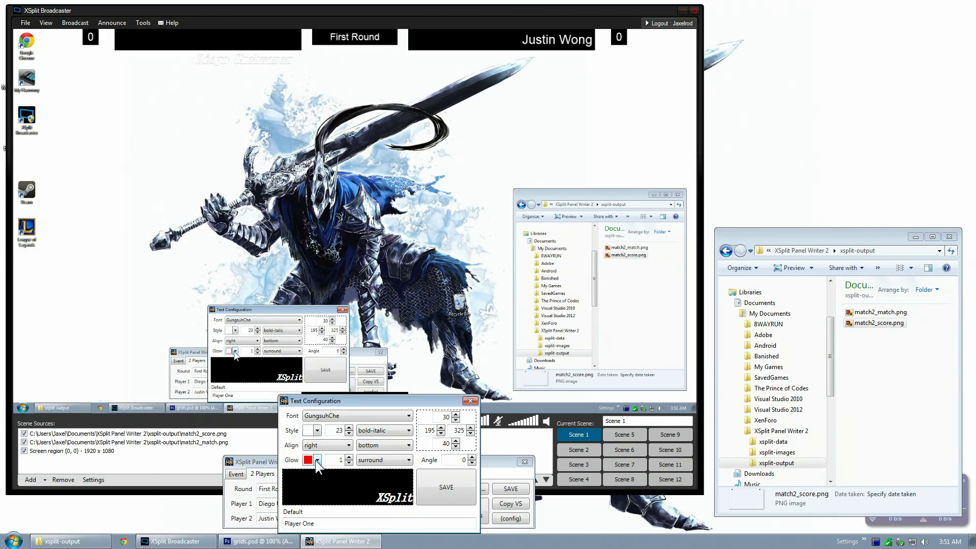
{"action": "left_click", "coordinate": [381, 460]}
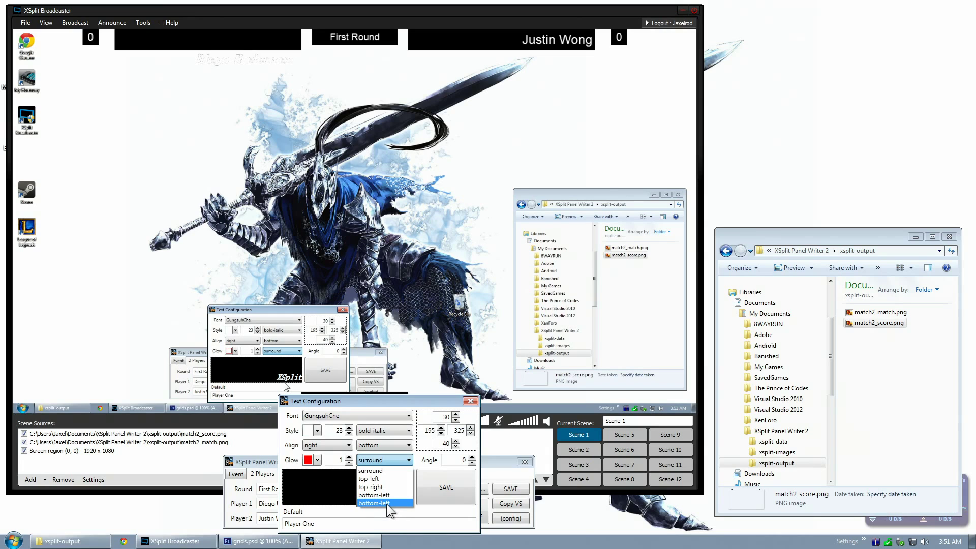
{"action": "left_click", "coordinate": [387, 502]}
Preview the bottom-left shadow in Scene 1, then switch the glow back to surround and refresh
{"action": "left_click", "coordinate": [444, 485]}
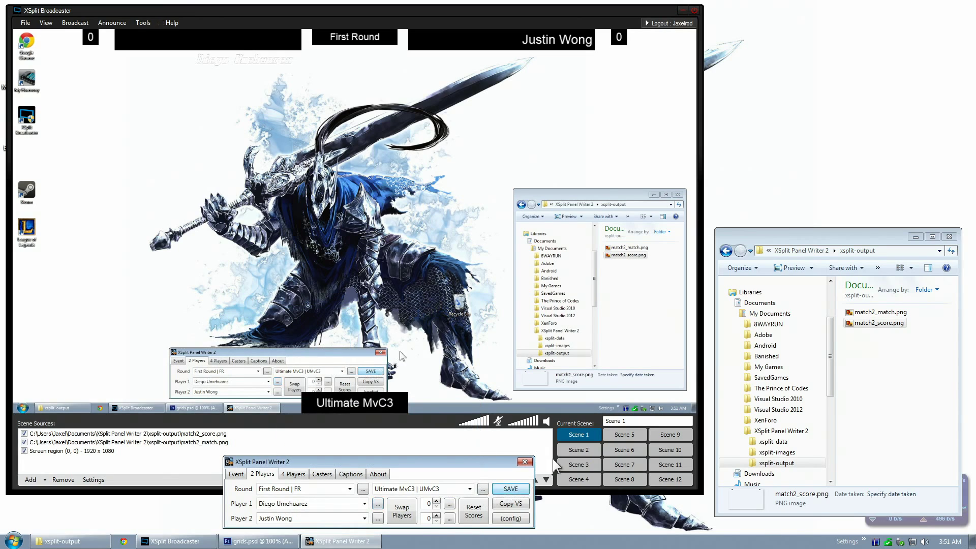
{"action": "left_click", "coordinate": [568, 436]}
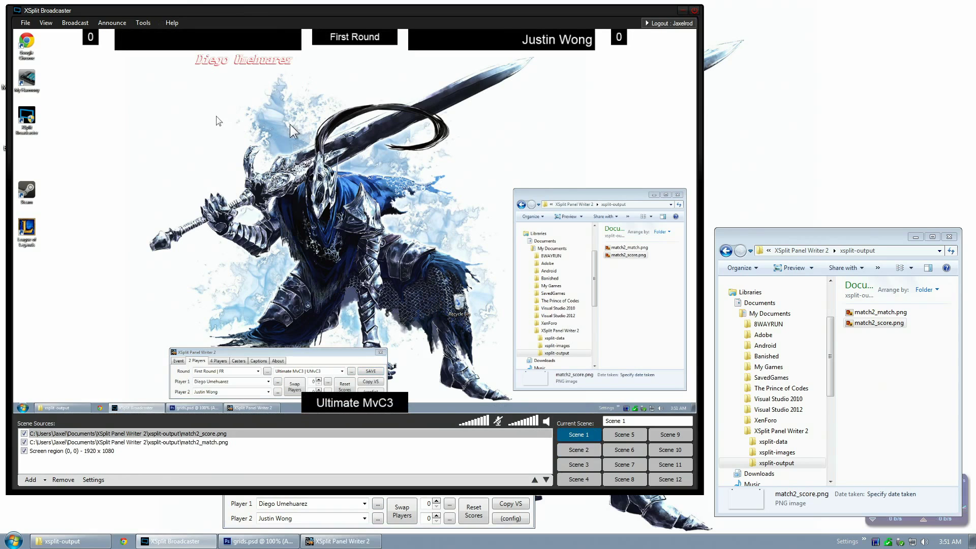
{"action": "left_click", "coordinate": [378, 504]}
{"action": "left_click", "coordinate": [402, 461]}
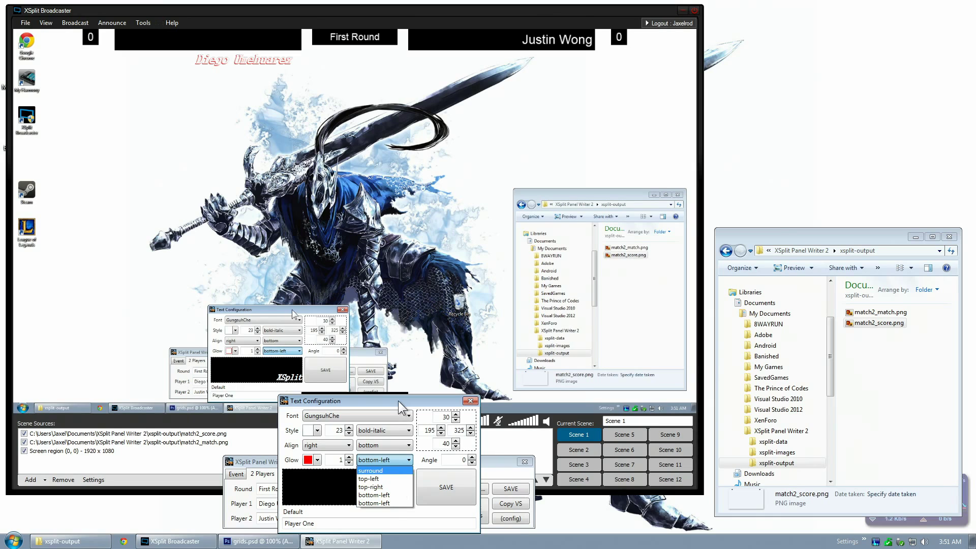
{"action": "left_click", "coordinate": [385, 471]}
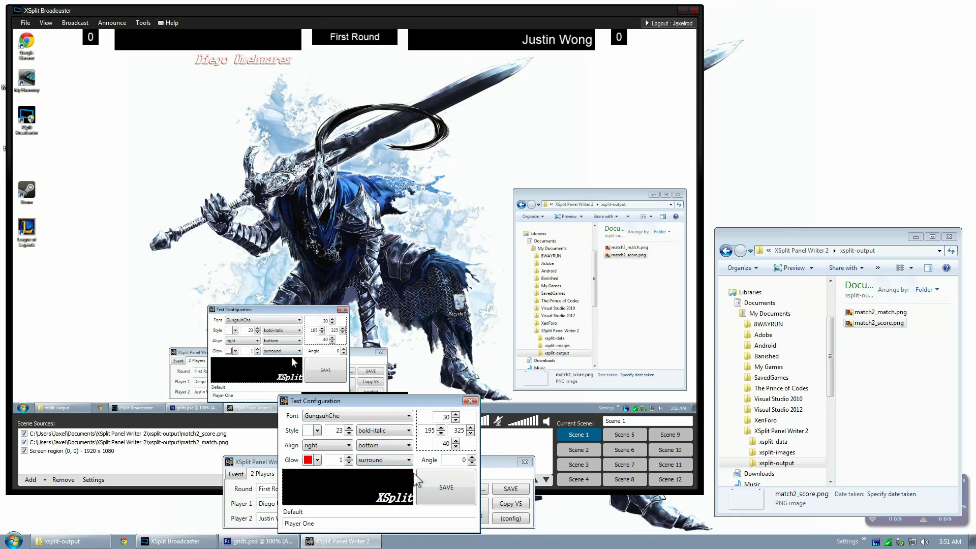
{"action": "left_click", "coordinate": [445, 488]}
{"action": "left_click", "coordinate": [579, 436]}
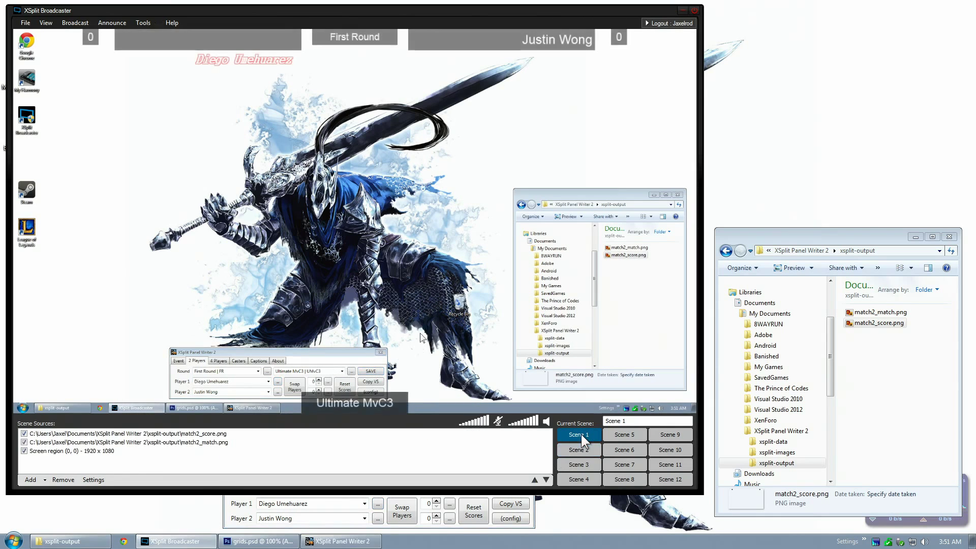
Confirm the surround red glow, save it, and refresh Scene 1
{"action": "left_click", "coordinate": [378, 503]}
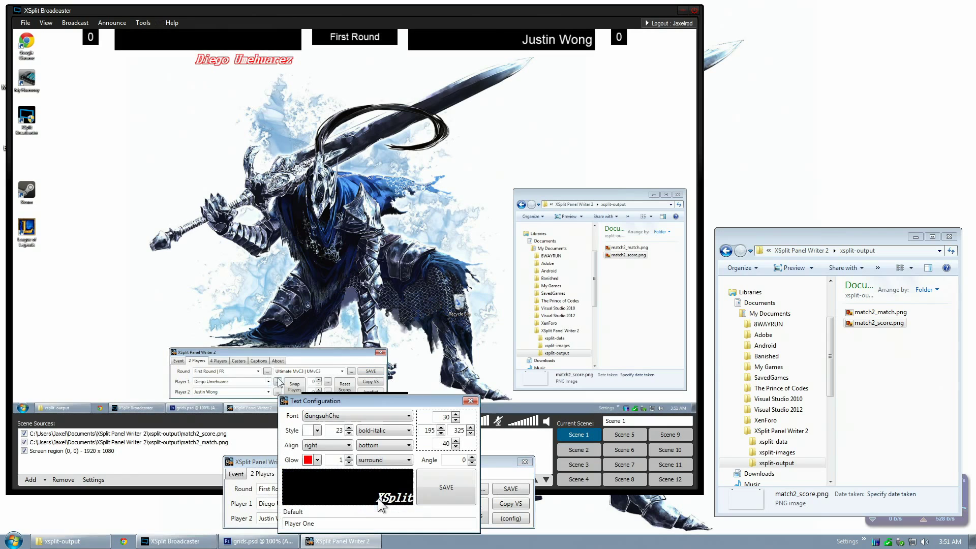
{"action": "left_click", "coordinate": [387, 462]}
{"action": "left_click", "coordinate": [389, 471]}
{"action": "left_click", "coordinate": [432, 492]}
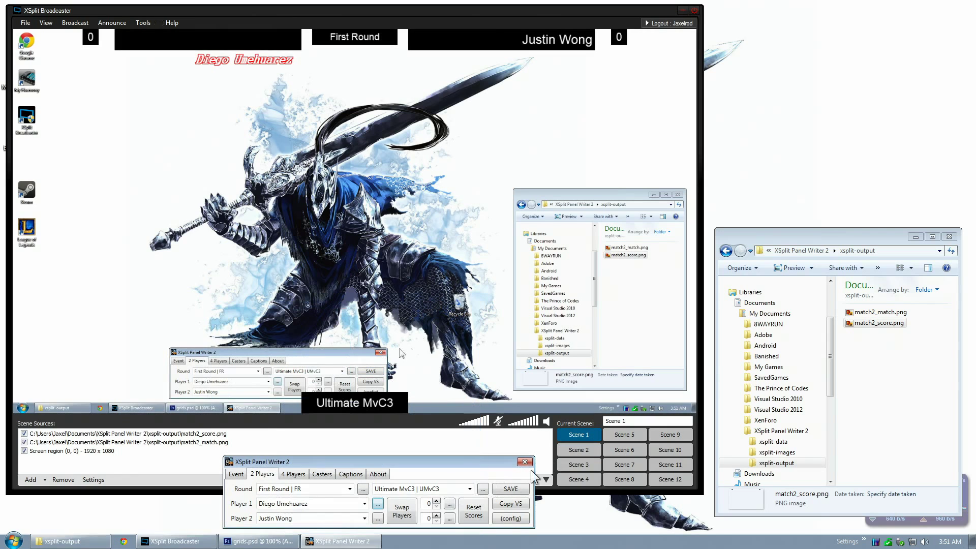
{"action": "left_click", "coordinate": [578, 435]}
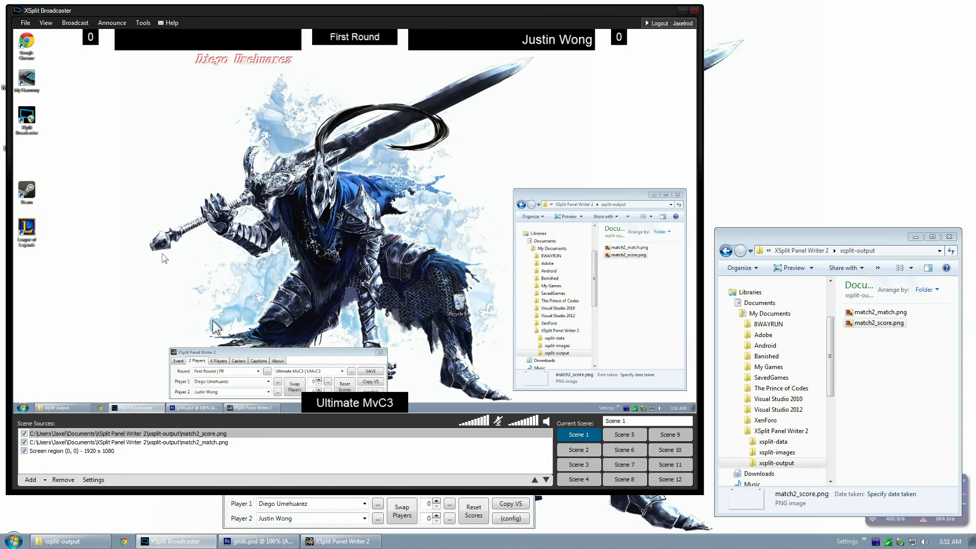
{"action": "left_click", "coordinate": [250, 509]}
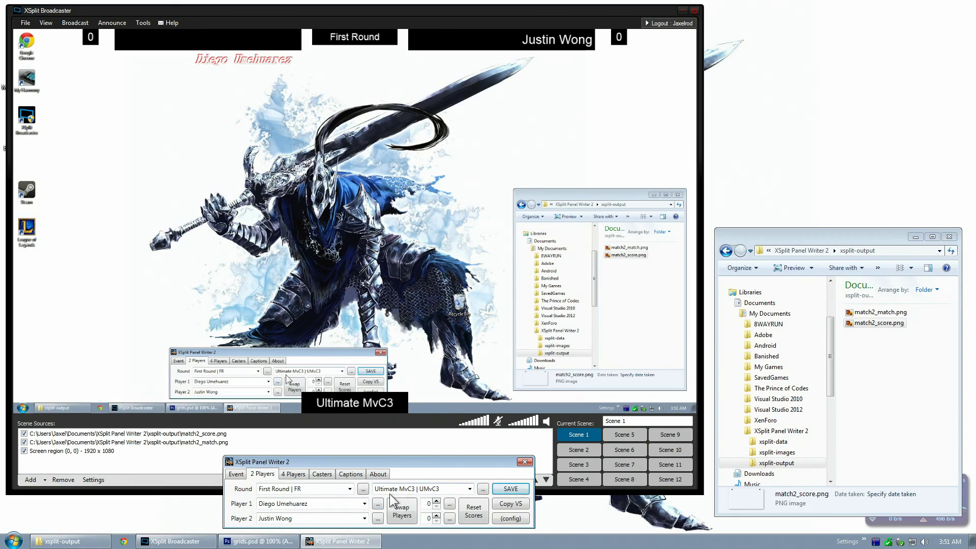
Look through the 4 Players, Casters and Captions tabs, then open the Event tab's fields
{"action": "left_click", "coordinate": [302, 474]}
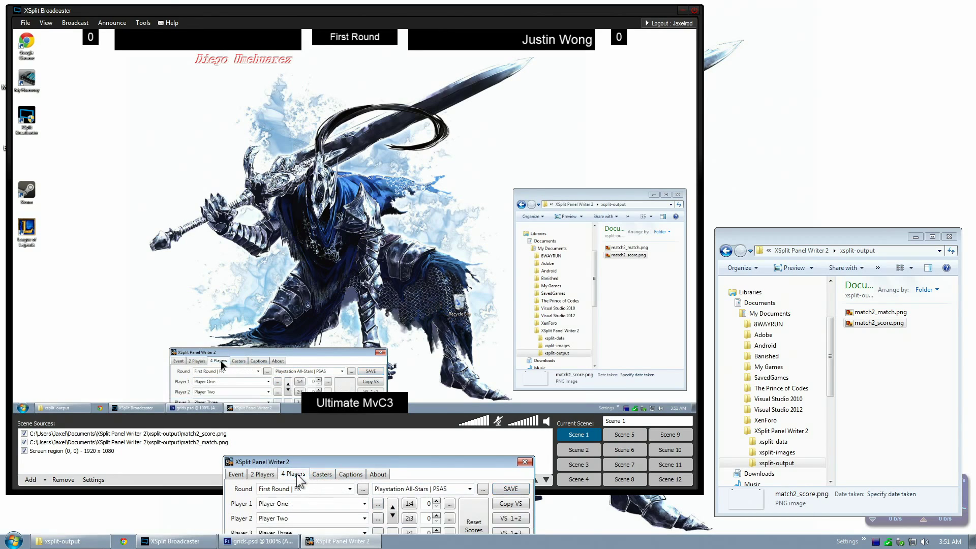
{"action": "left_click_drag", "start_coordinate": [307, 458], "coordinate": [310, 427]}
{"action": "left_click", "coordinate": [325, 444]}
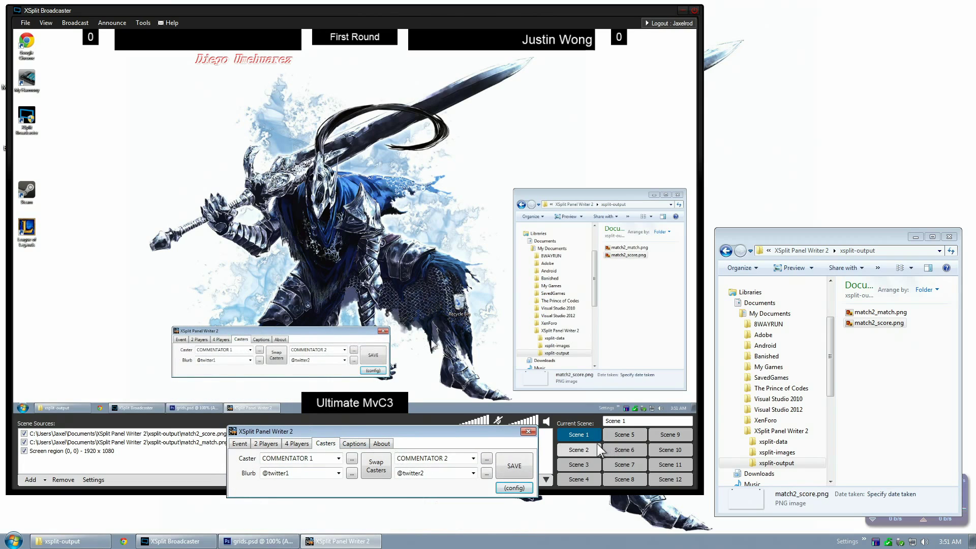
{"action": "left_click", "coordinate": [356, 445]}
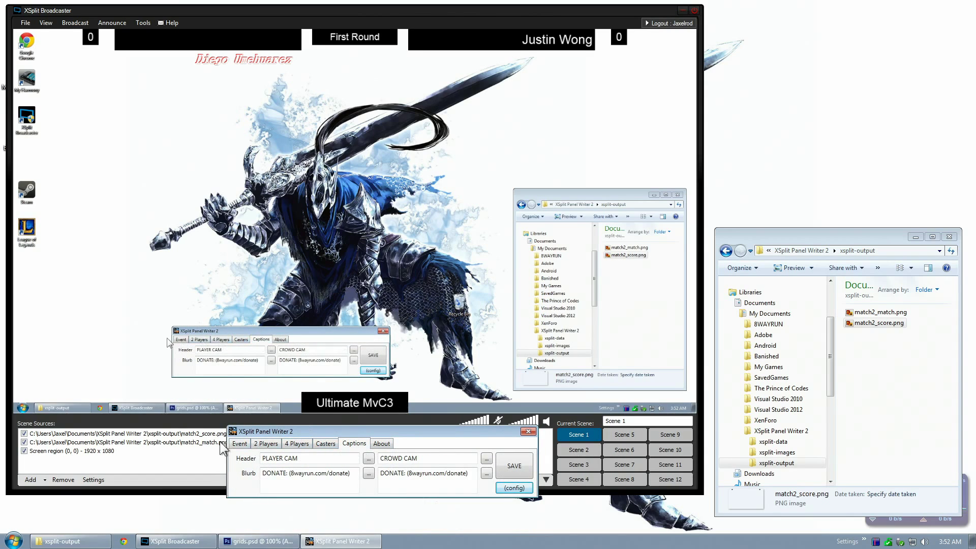
{"action": "left_click", "coordinate": [238, 445]}
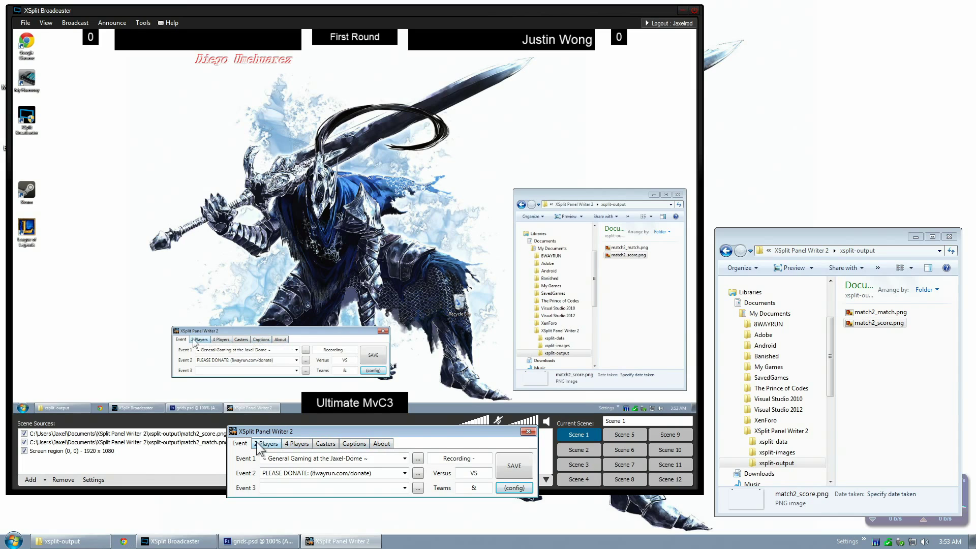
{"action": "left_click", "coordinate": [387, 443]}
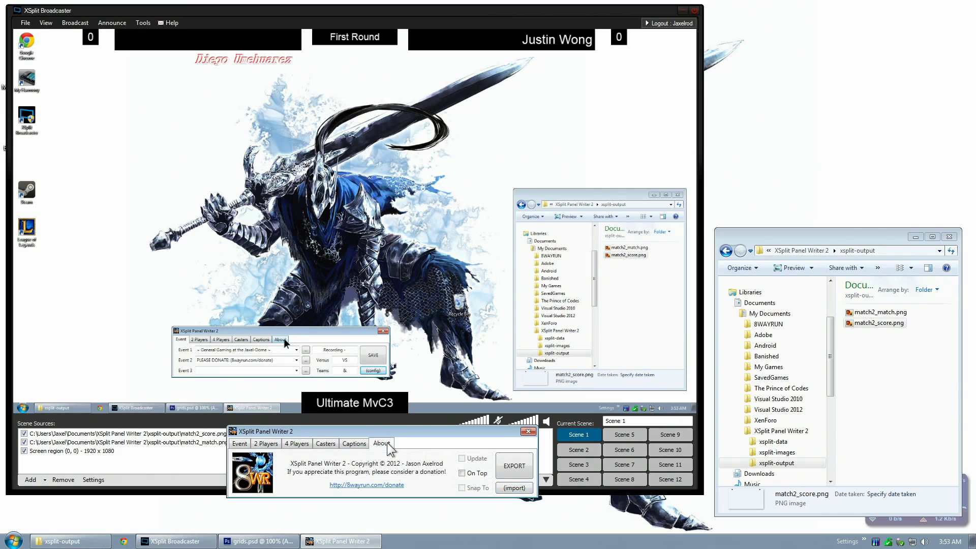
{"action": "left_click", "coordinate": [266, 443]}
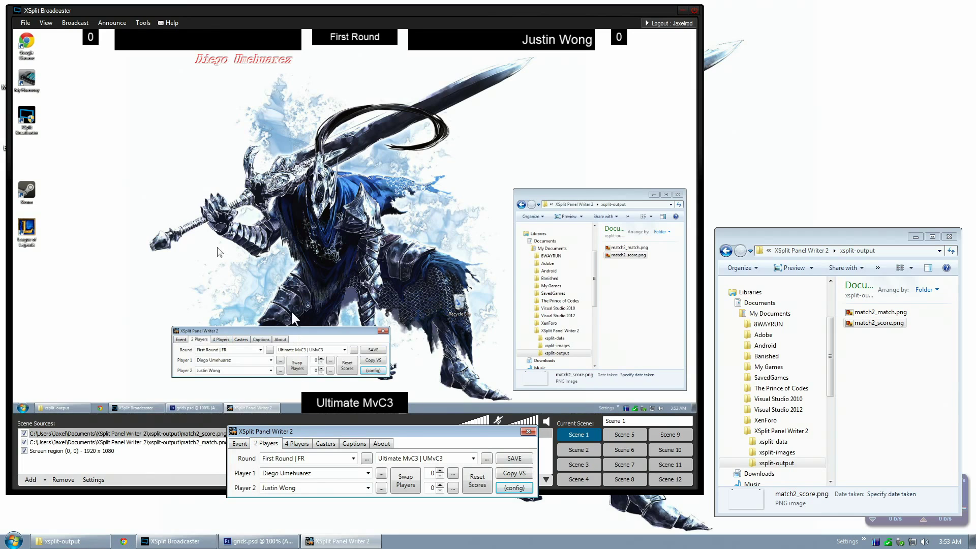
{"action": "left_click", "coordinate": [296, 441]}
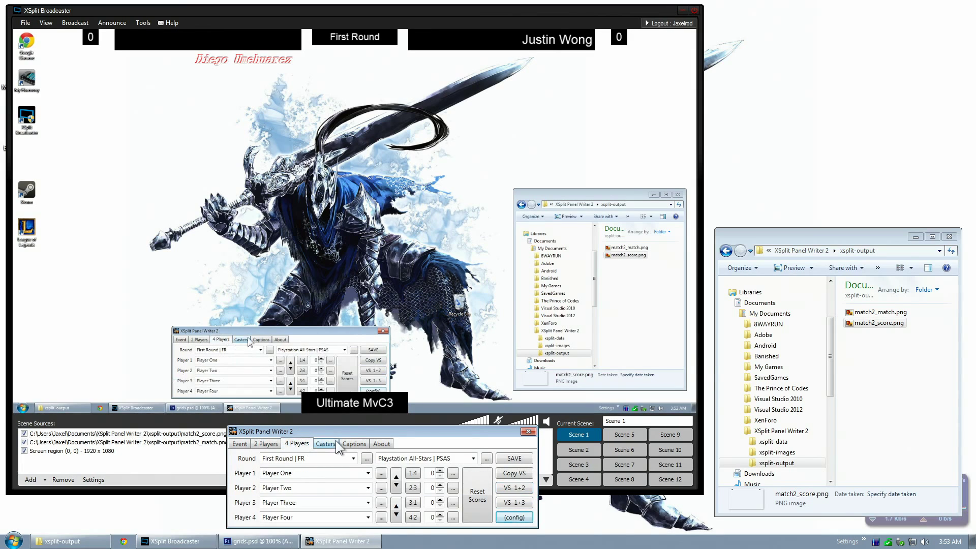
{"action": "left_click", "coordinate": [336, 442]}
{"action": "left_click", "coordinate": [351, 442]}
{"action": "left_click", "coordinate": [384, 443]}
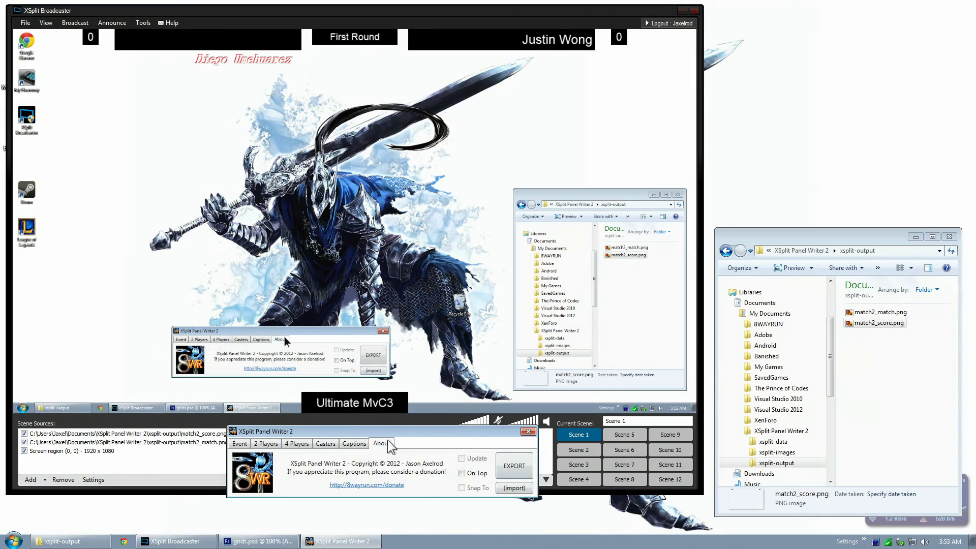
{"action": "left_click", "coordinate": [241, 444]}
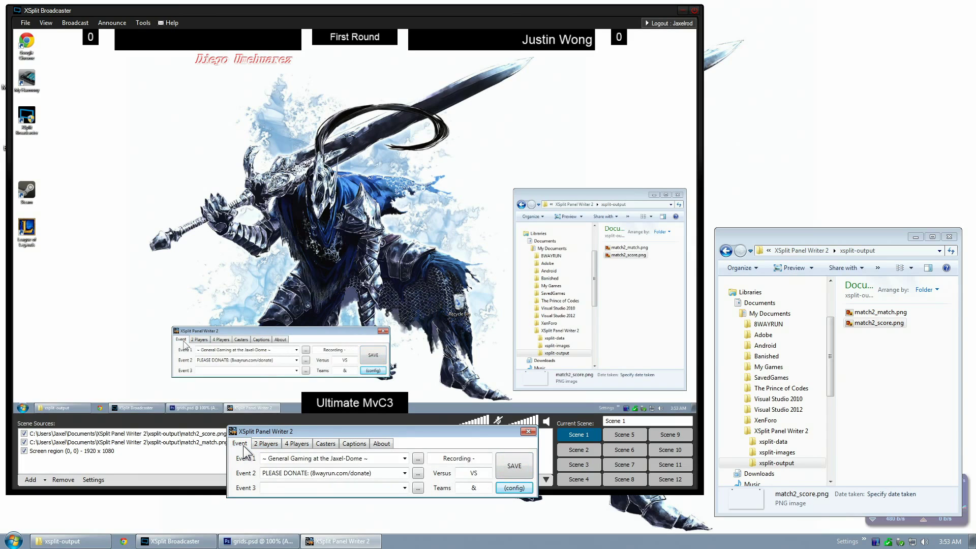